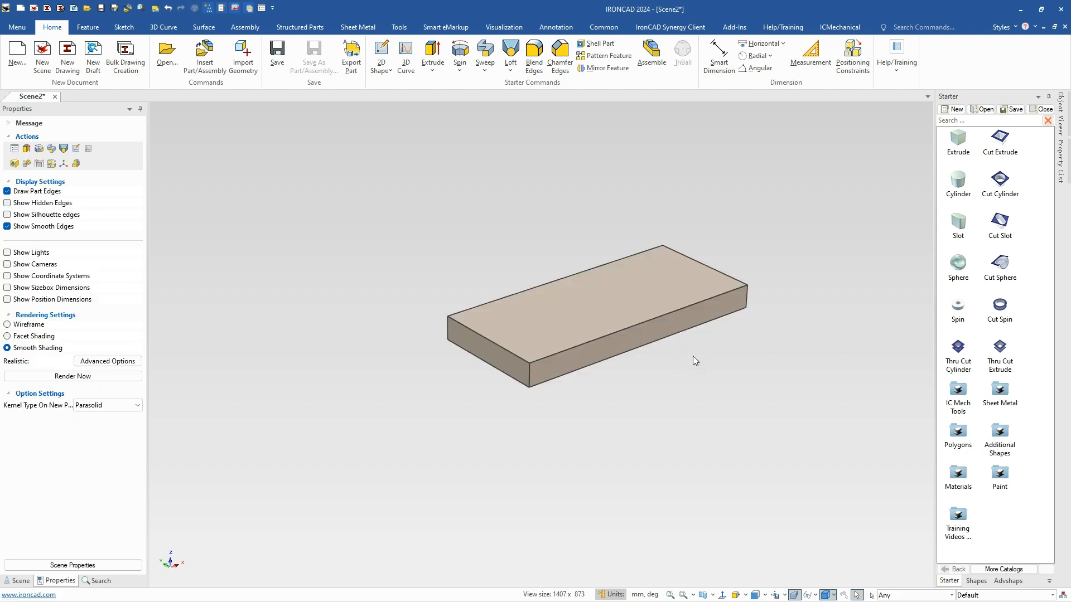
Place a Part of Cylinder from the Advshaps catalog on the plate's front face and flip its extrusion into the plate
scroll(703, 368, up, 5)
scroll(719, 393, down, 2)
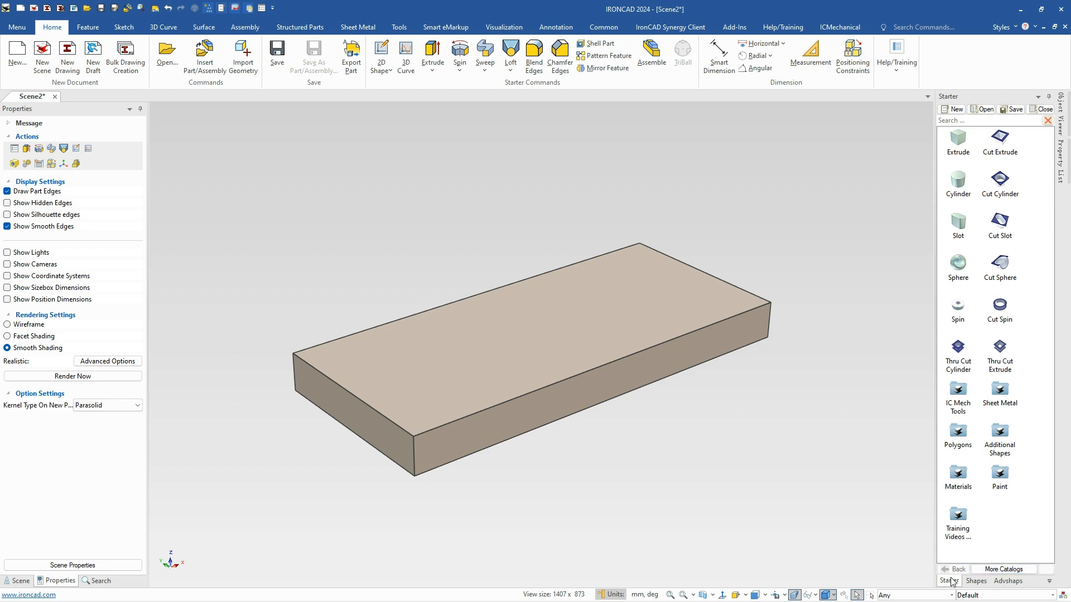
click(1008, 580)
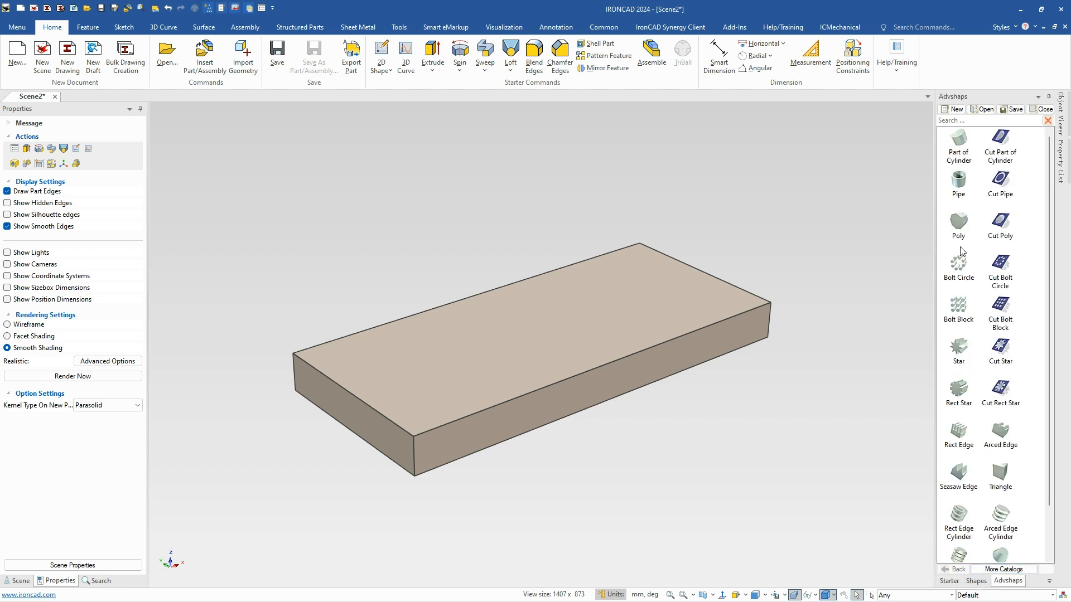
drag(961, 146, 608, 364)
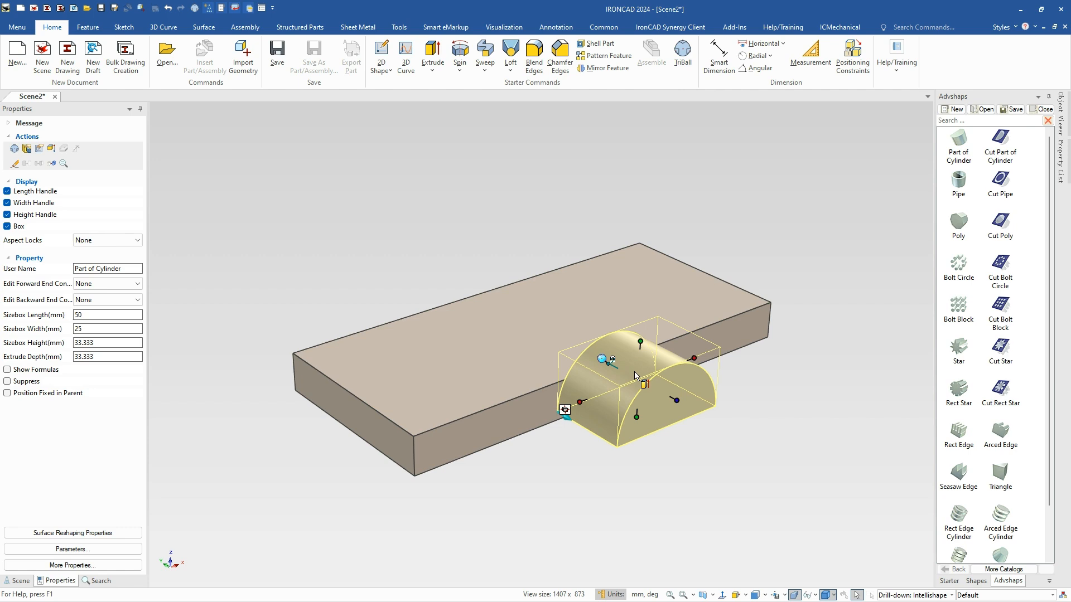
right_click(624, 372)
click(669, 189)
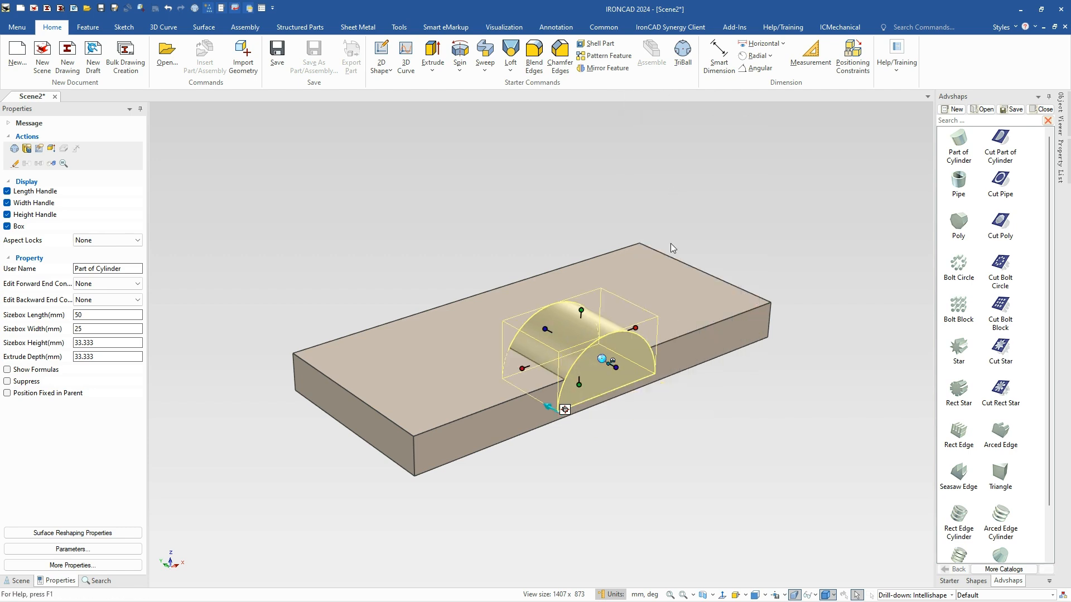
Extend the part cylinder's base to the plate's bottom edge and set its length to 56*2 mm
drag(583, 380, 600, 399)
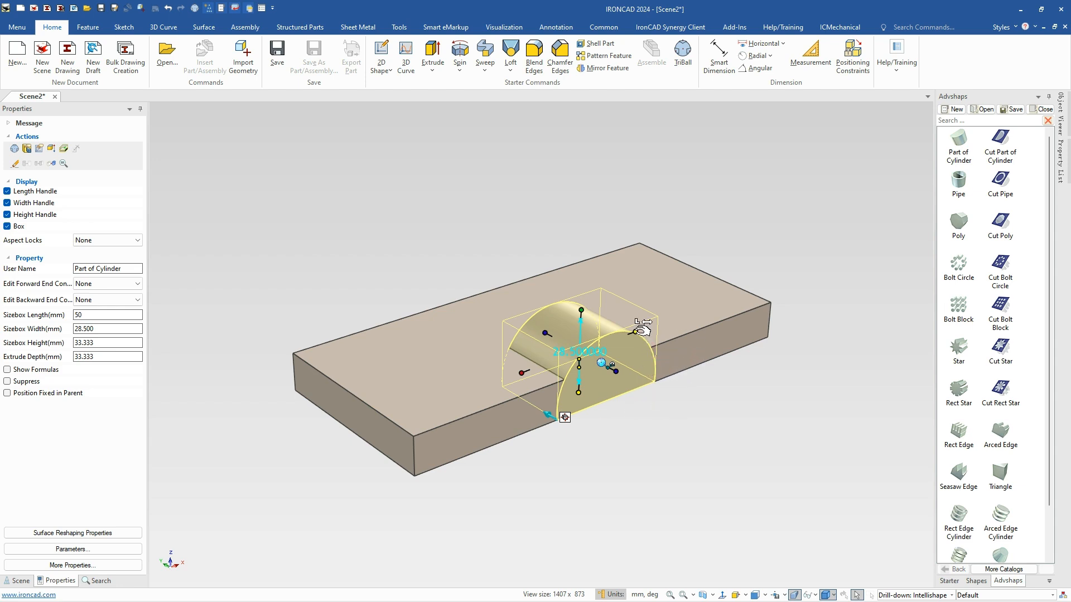
mouse_move(641, 330)
drag(640, 331, 655, 329)
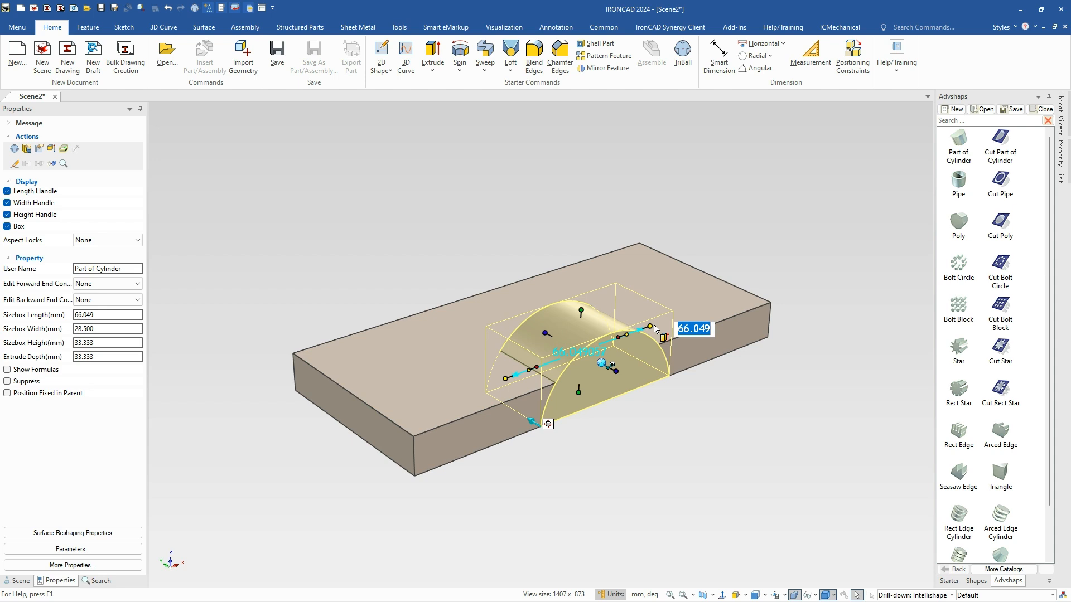
text(40+16)
key(BackSpace)
key(BackSpace)
key(BackSpace)
key(BackSpace)
key(BackSpace)
text(56*2)
key(Return)
Edit the part cylinder's sizebox to raise the arch and extend it across the plate's full depth
click(585, 310)
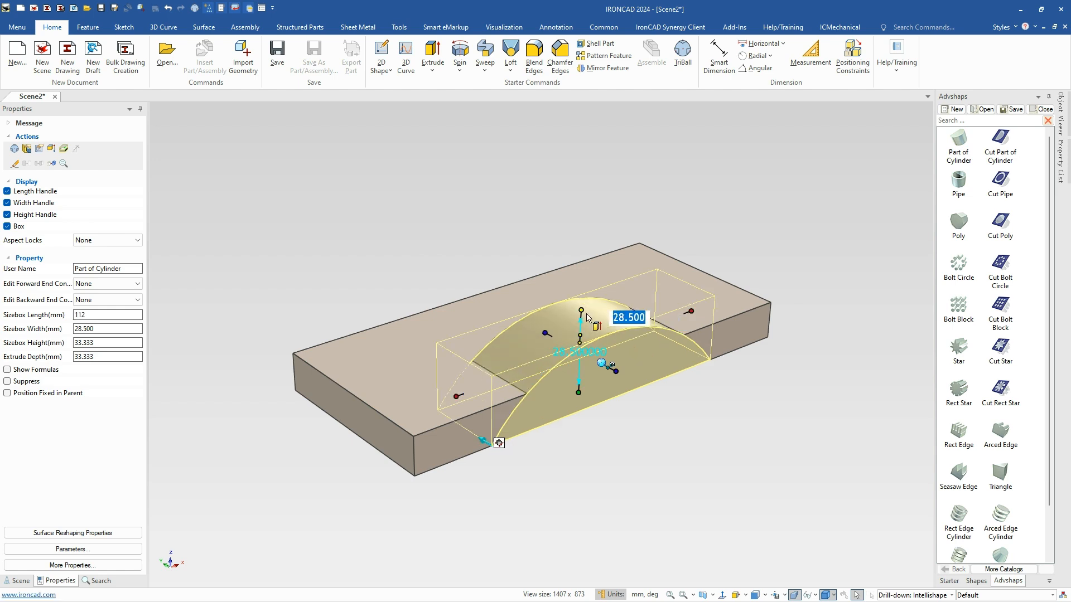
key(Escape)
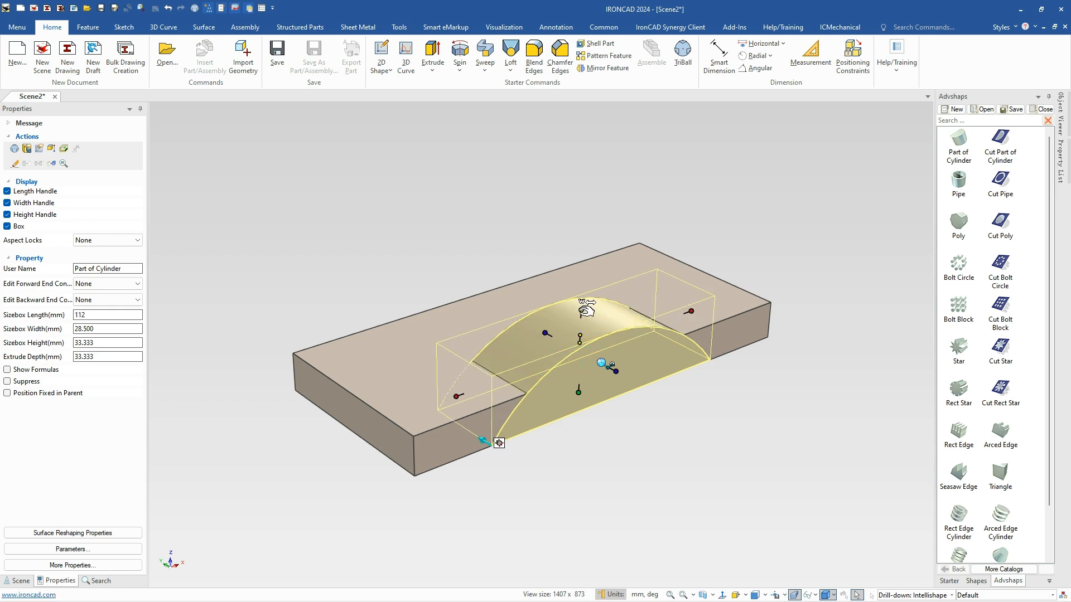
right_click(585, 310)
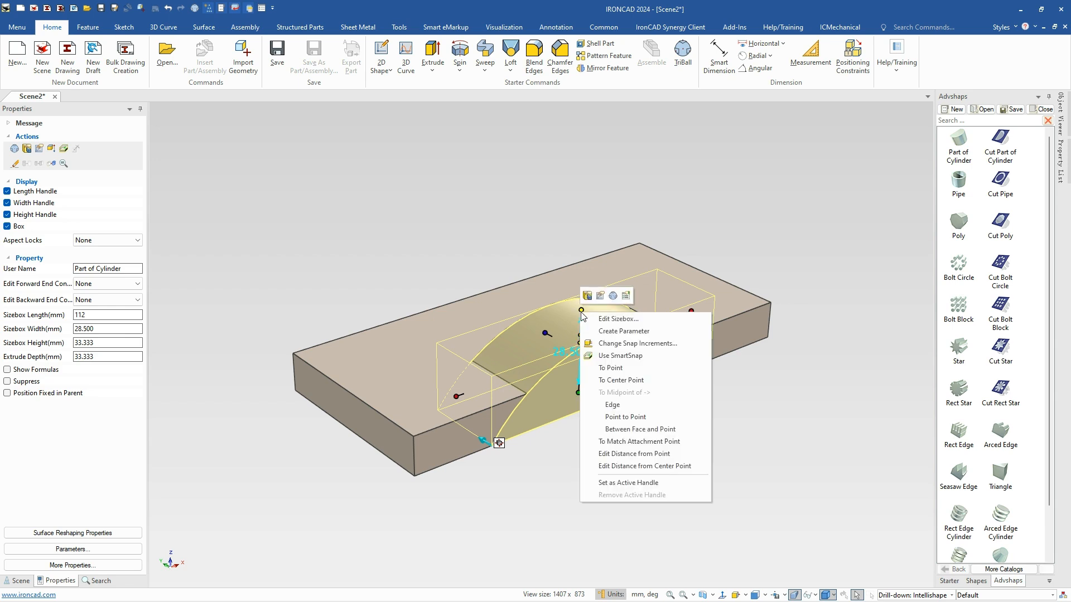
click(605, 316)
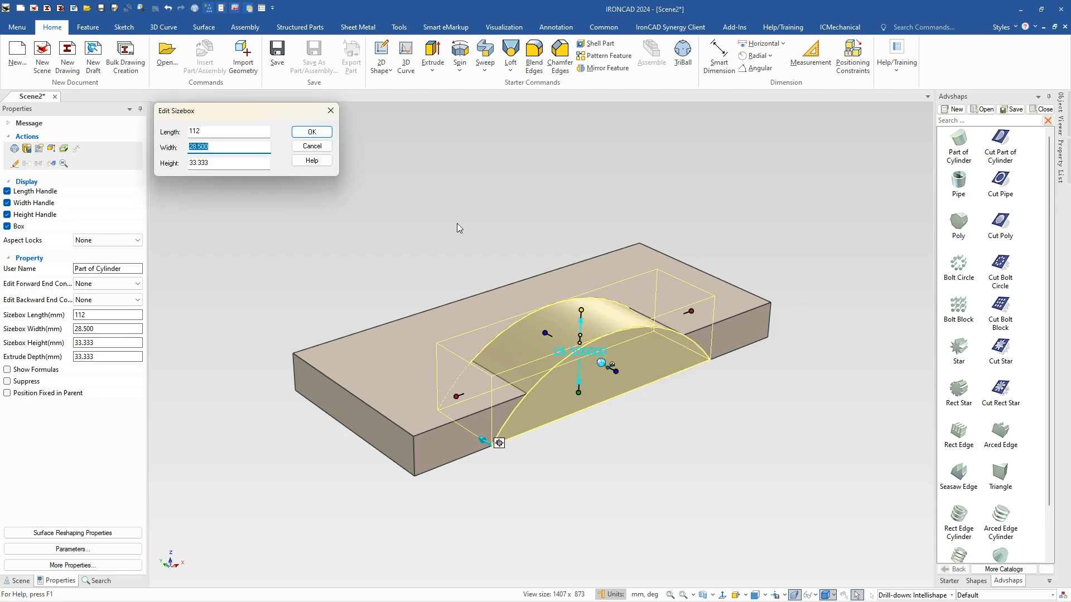
text(2)
key(Return)
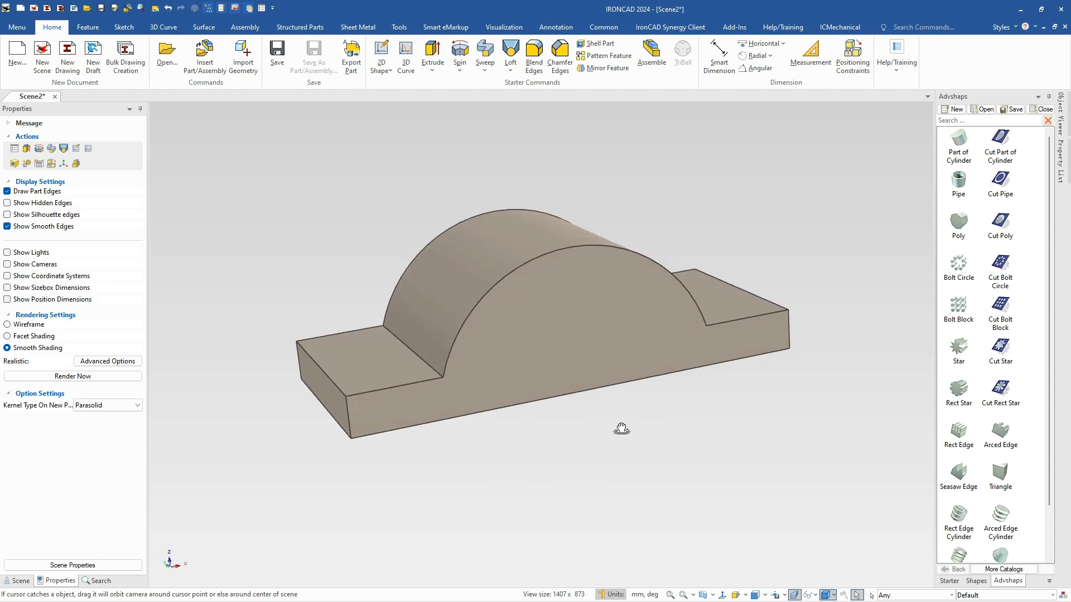
Blend the two edges where the arch meets the plate's top faces with a constant 10 mm radius
middle_drag(621, 428, 618, 444)
click(429, 380)
click(429, 381)
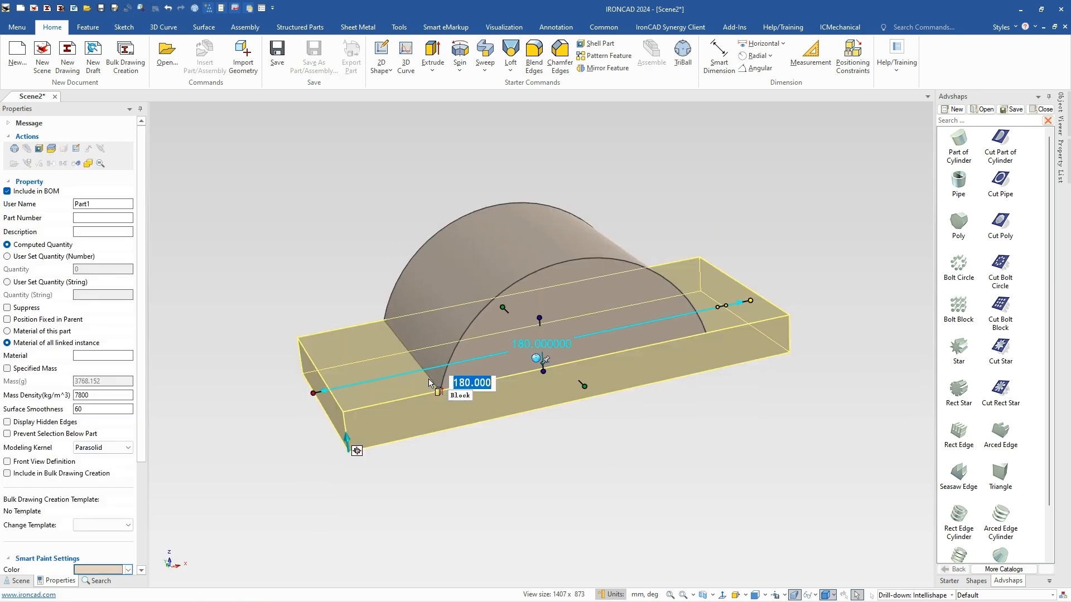
click(429, 379)
right_click(429, 378)
click(470, 388)
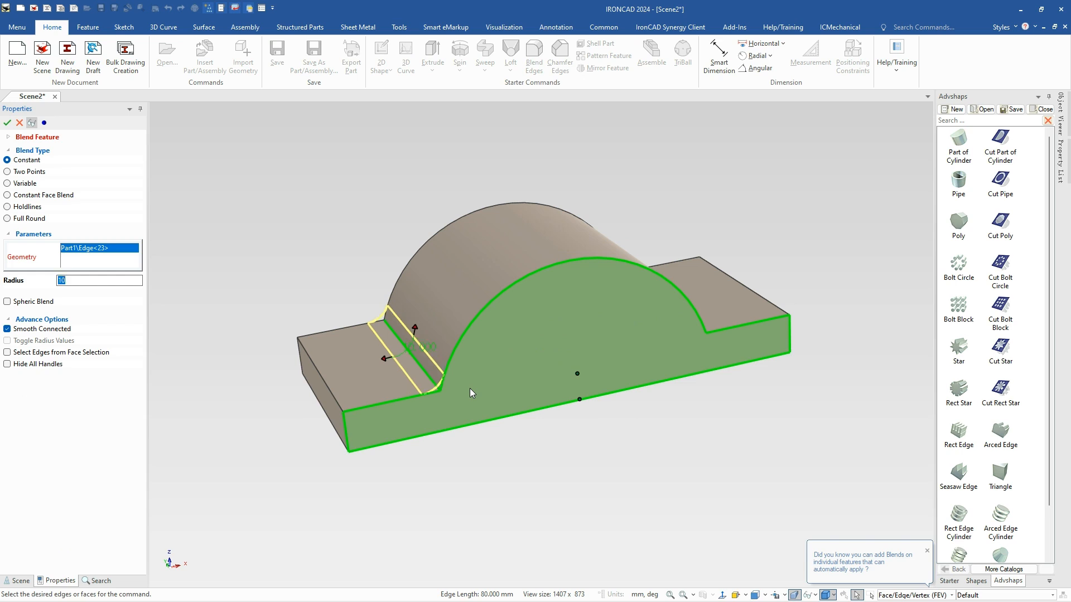
middle_drag(615, 403, 707, 318)
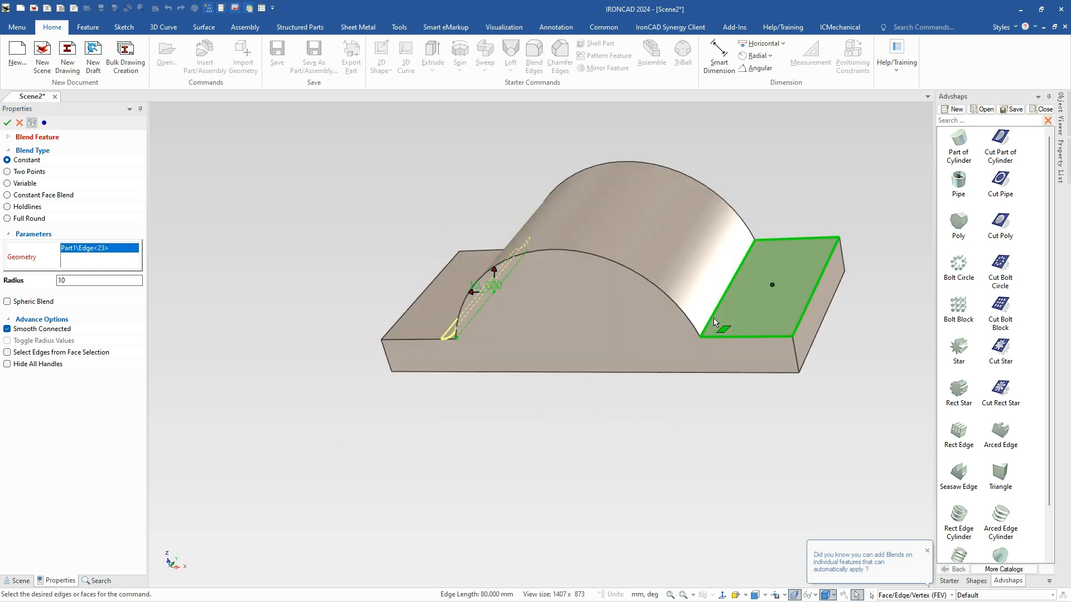
click(712, 323)
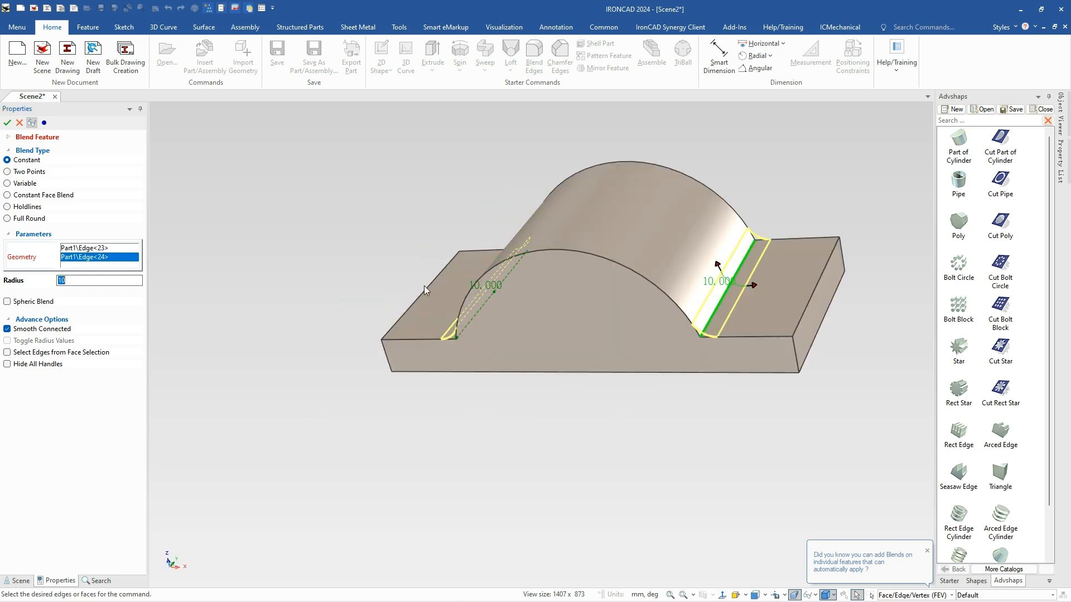
right_click(448, 459)
click(463, 171)
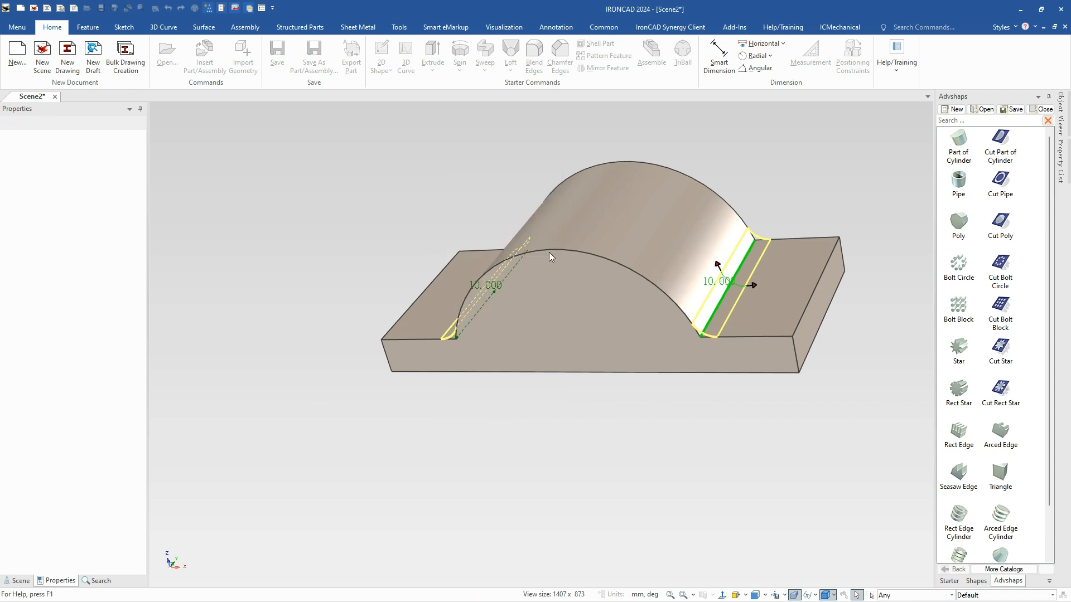
middle_drag(749, 430, 452, 396)
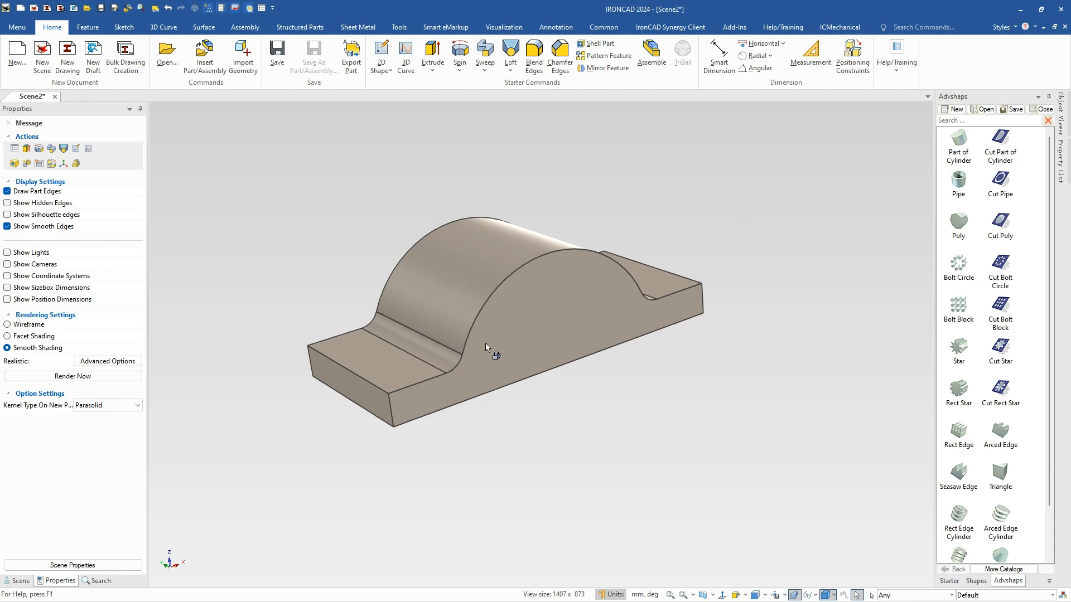
Shell the part inward to a 16 mm thickness, leaving the front, back and bottom faces open
right_click(504, 334)
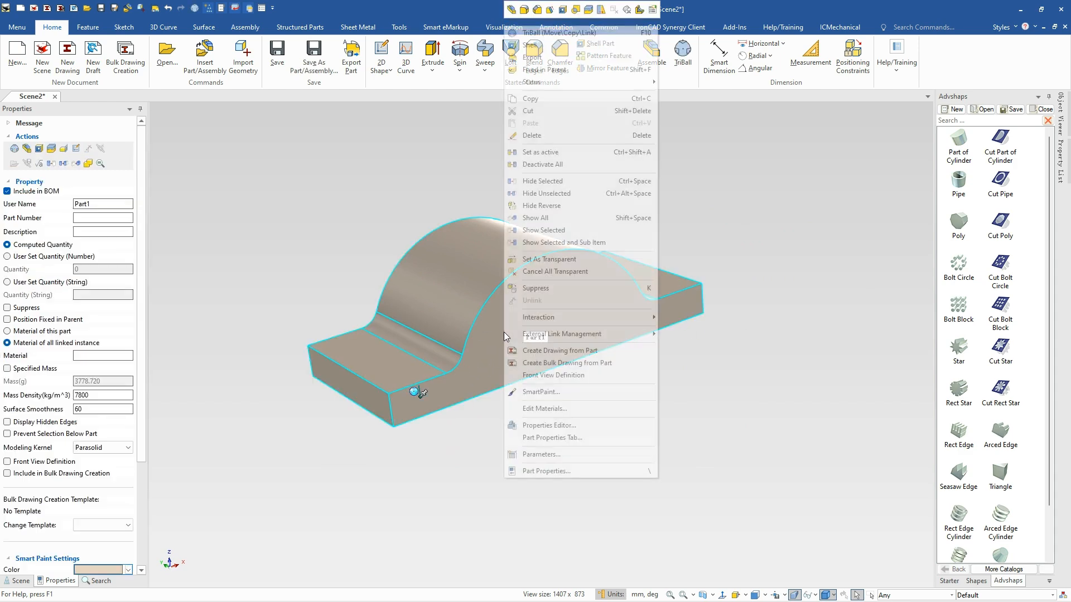
click(530, 48)
click(544, 389)
middle_drag(543, 390, 475, 393)
click(475, 392)
middle_drag(407, 430, 435, 319)
click(410, 491)
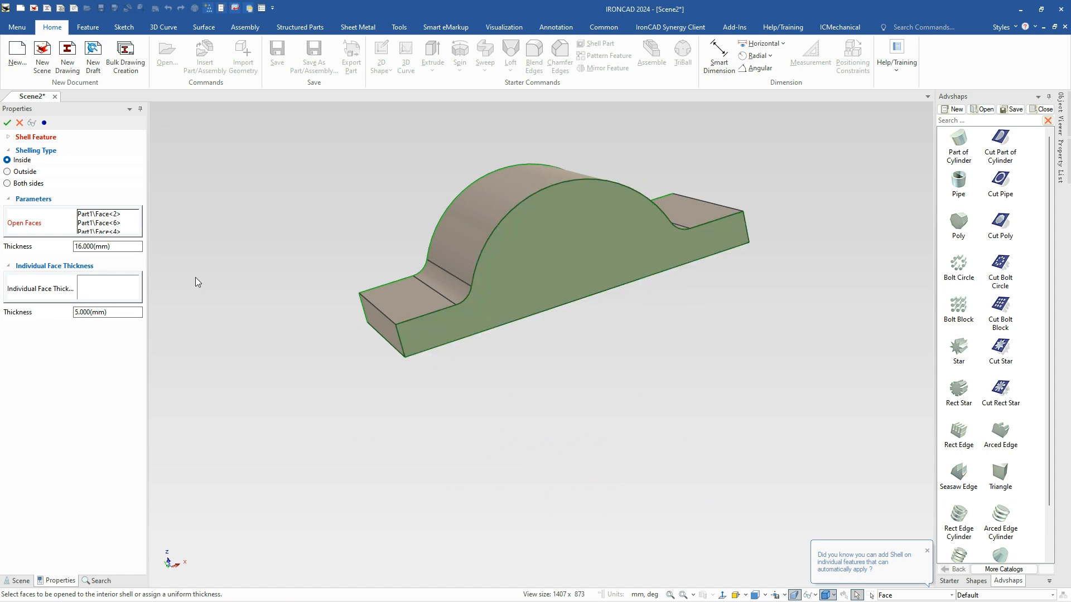
click(7, 122)
Check the radii of the arch's inner edge and of the bend's upper and lower edges
scroll(556, 235, up, 3)
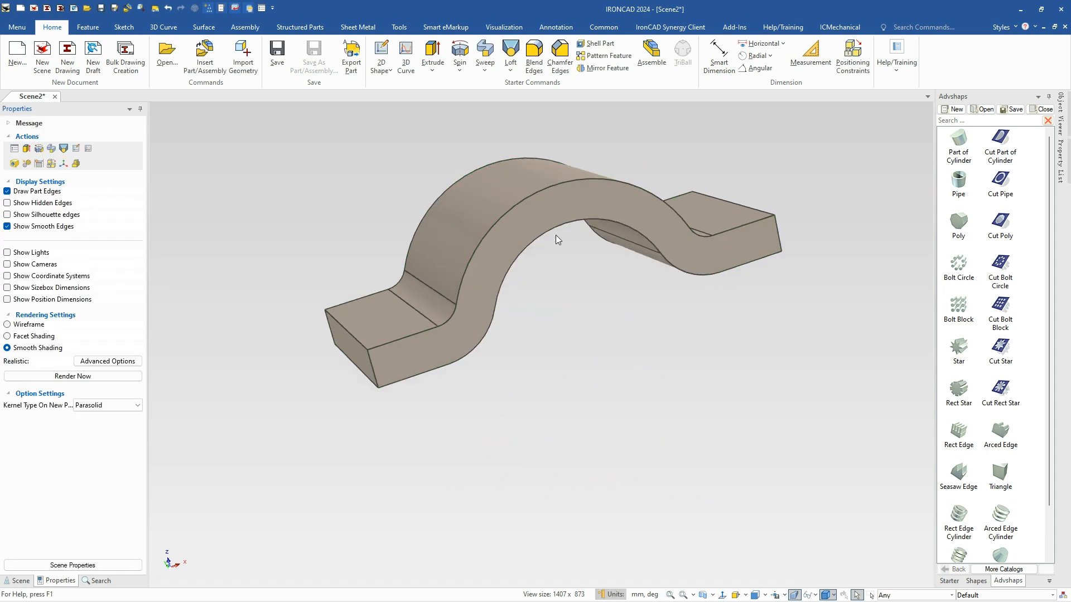
click(528, 257)
click(528, 257)
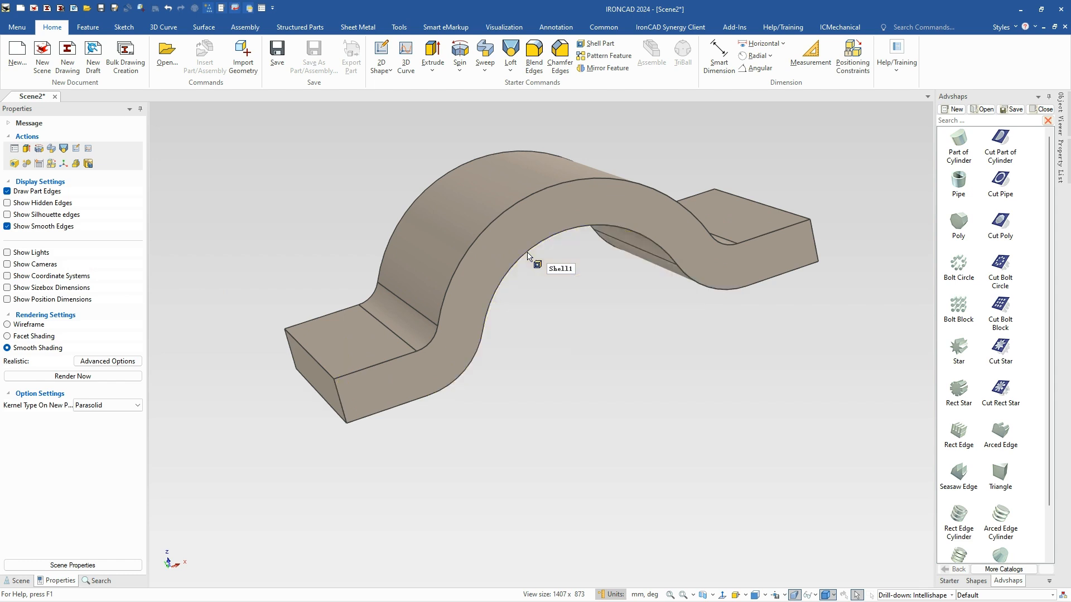
click(530, 252)
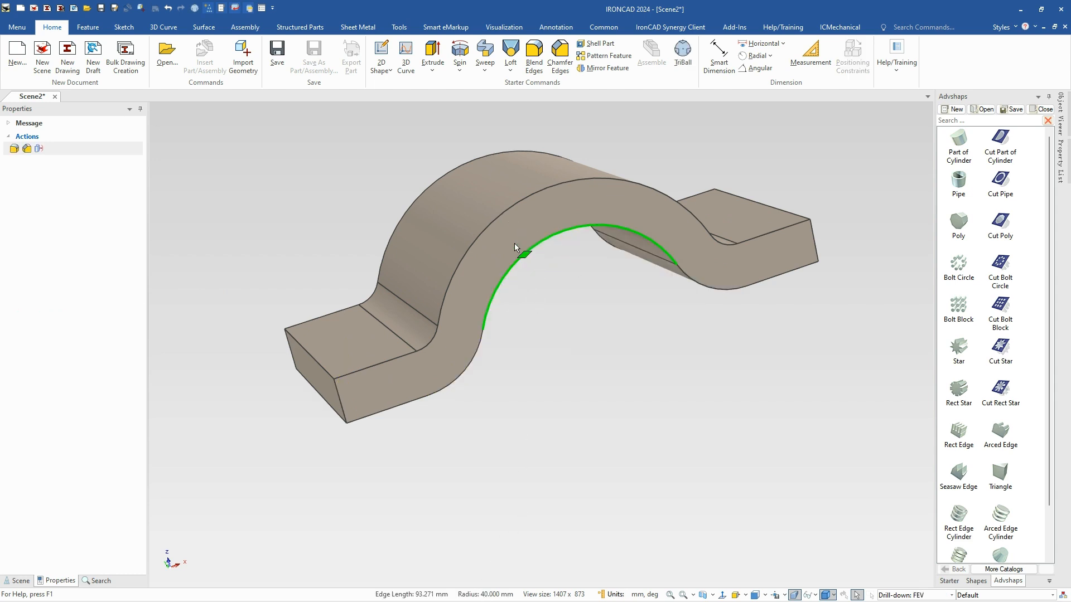
click(430, 347)
click(470, 371)
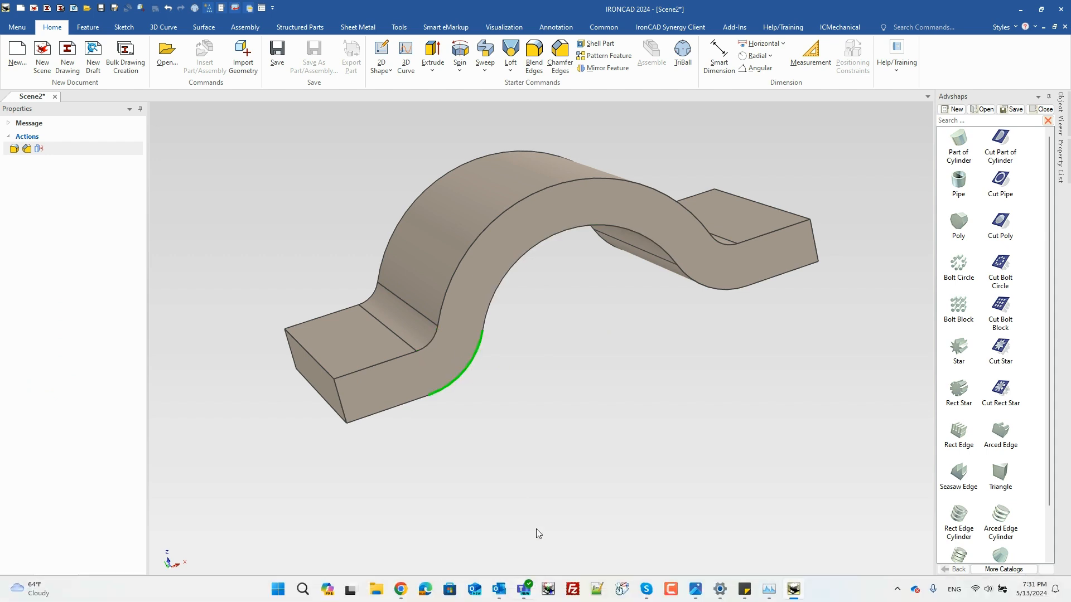
click(666, 286)
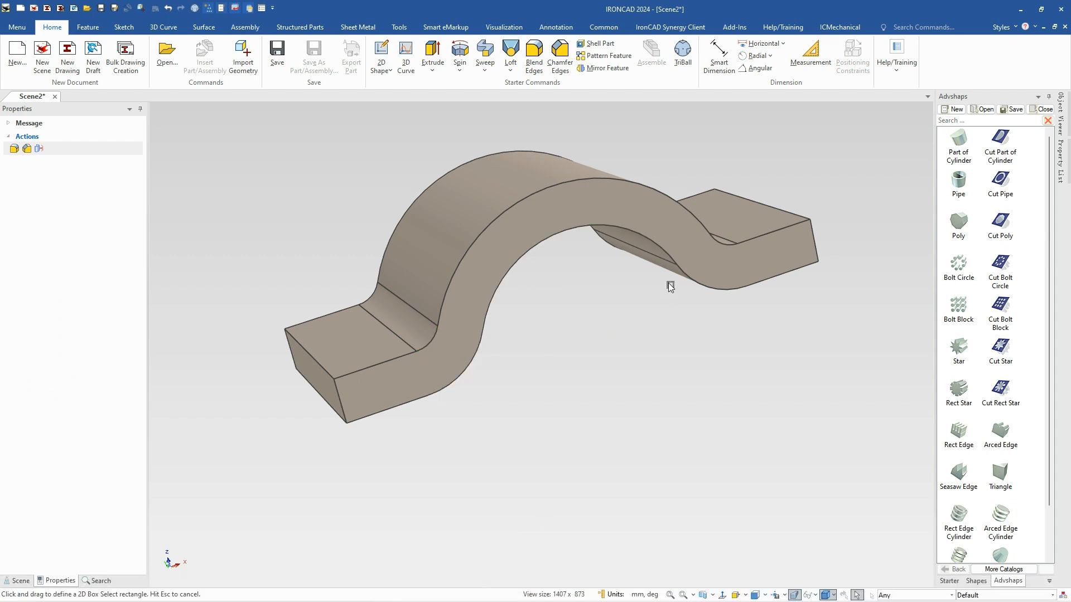
Place a Starter catalog cylinder at the centre of the front-left flange's top face and extend its base to the flange's underside
middle_drag(634, 290, 601, 280)
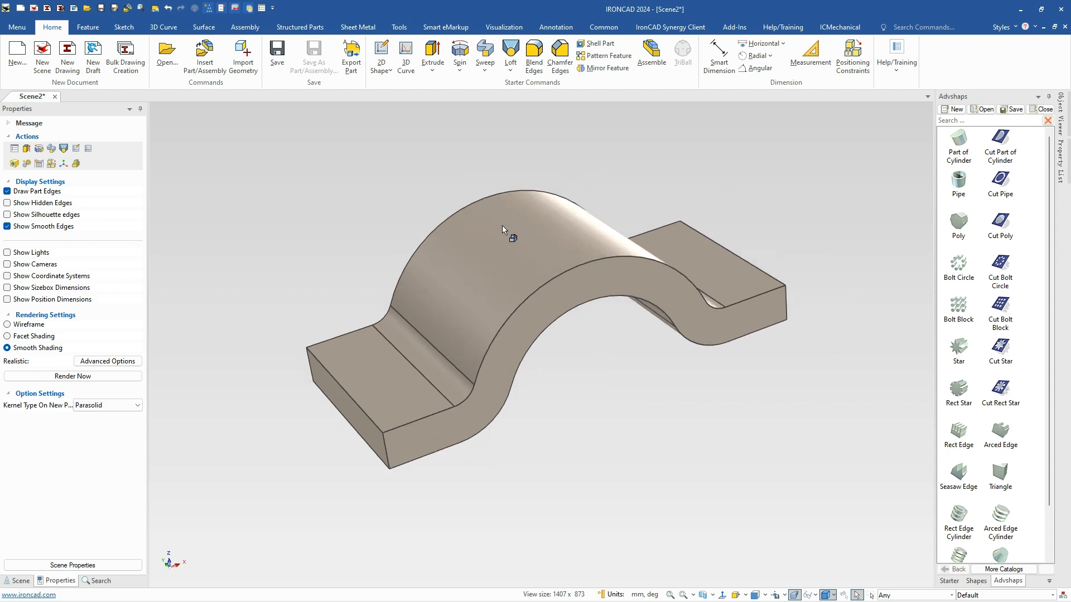
middle_drag(694, 412, 722, 413)
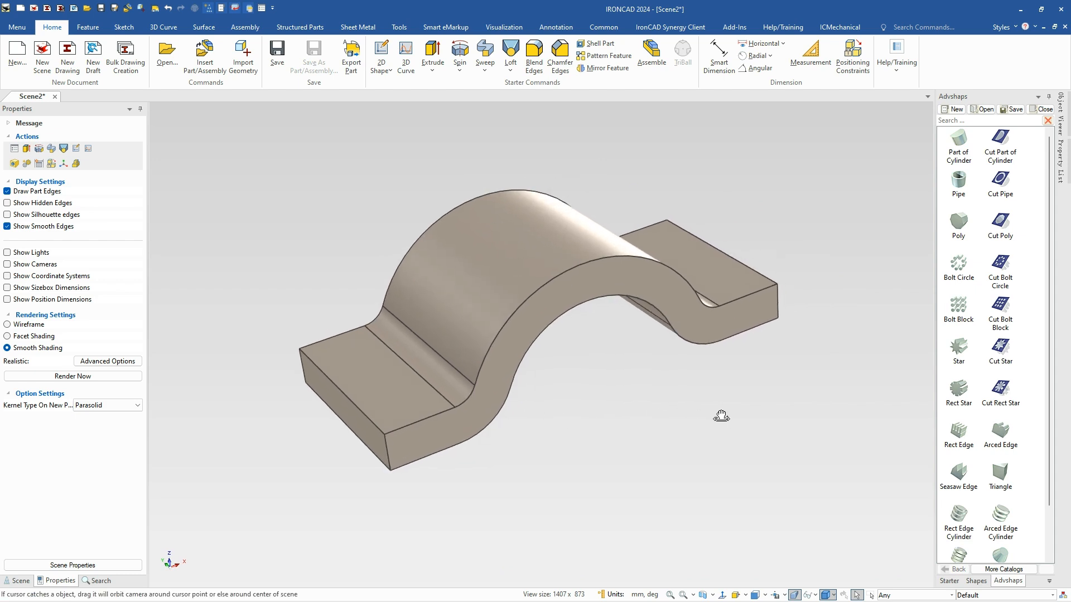
click(946, 581)
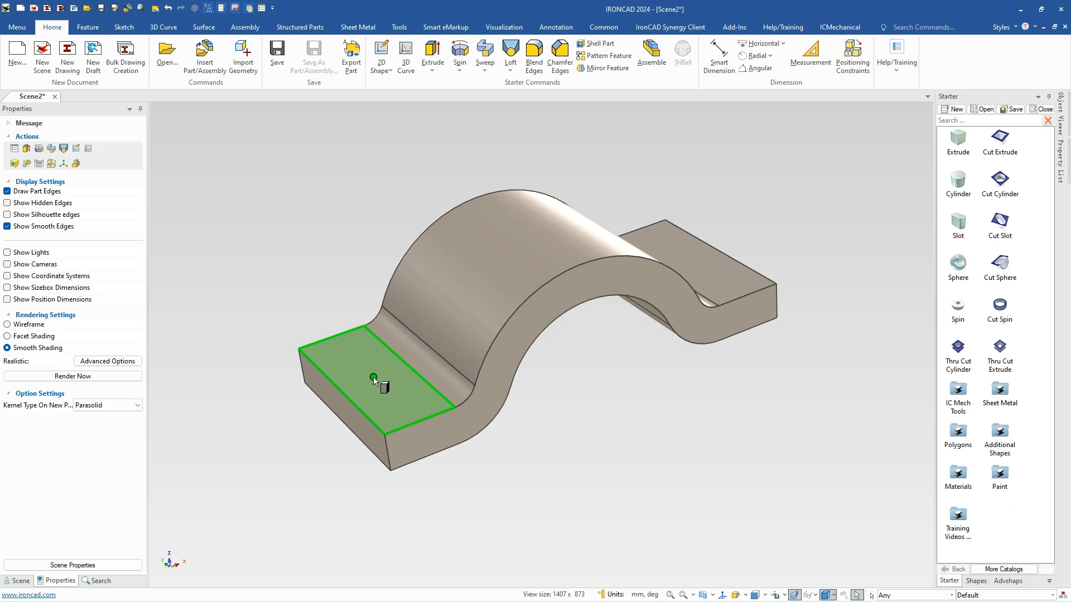
drag(374, 379, 373, 380)
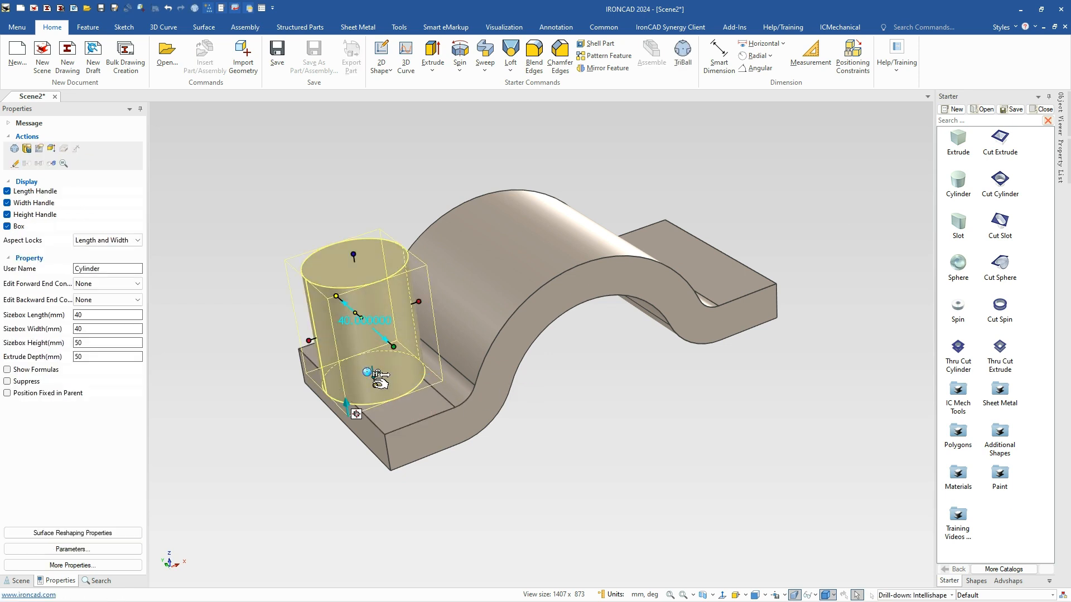
drag(379, 379, 415, 461)
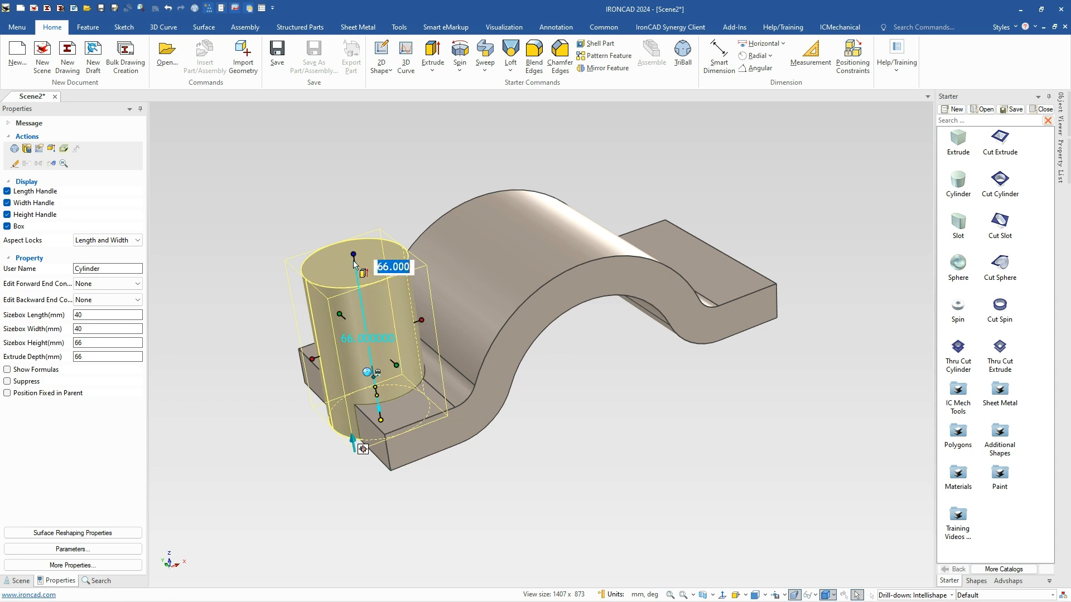
Set the cylinder's height to 85 mm and its diameter to 65 mm
mouse_move(357, 255)
text(85)
key(Return)
mouse_move(419, 298)
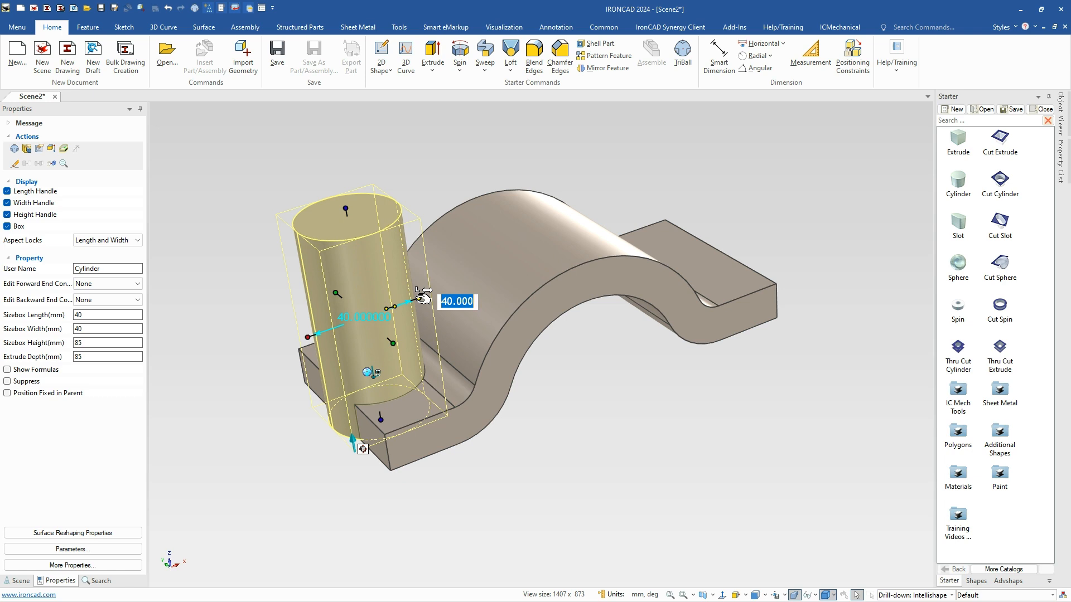
text(65)
key(Return)
Move the cylinder with the TriBall along the part's length axis to the middle of the arch
key(F10)
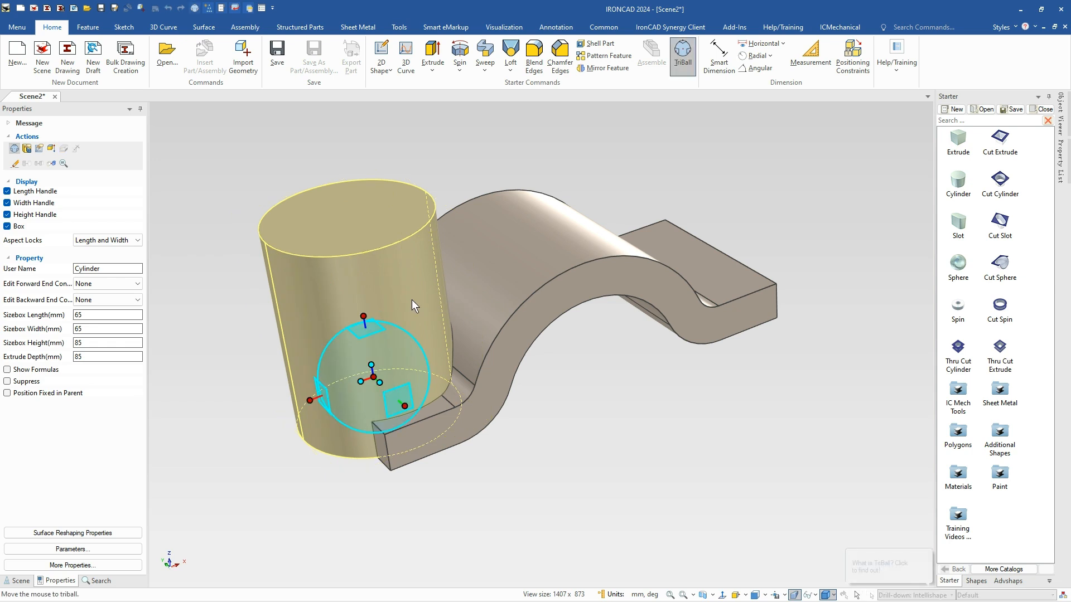
click(311, 402)
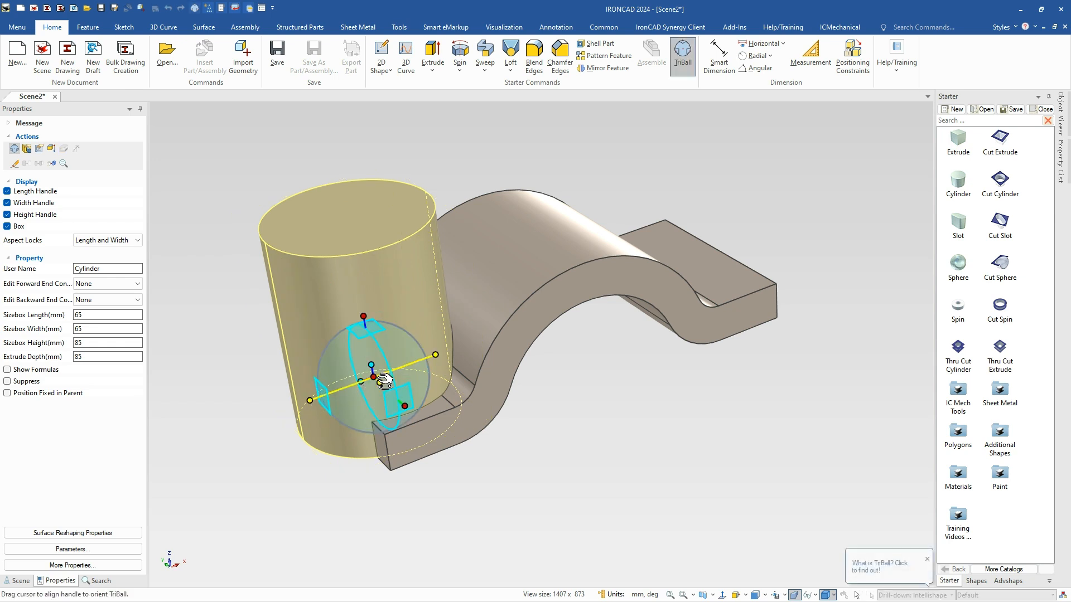
drag(375, 379, 549, 288)
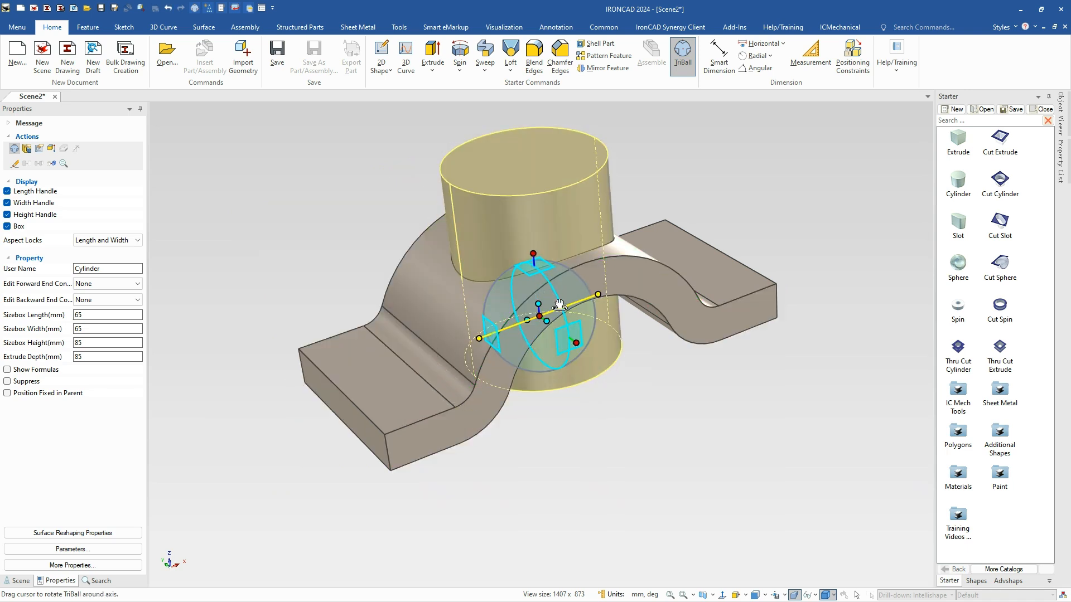
click(666, 444)
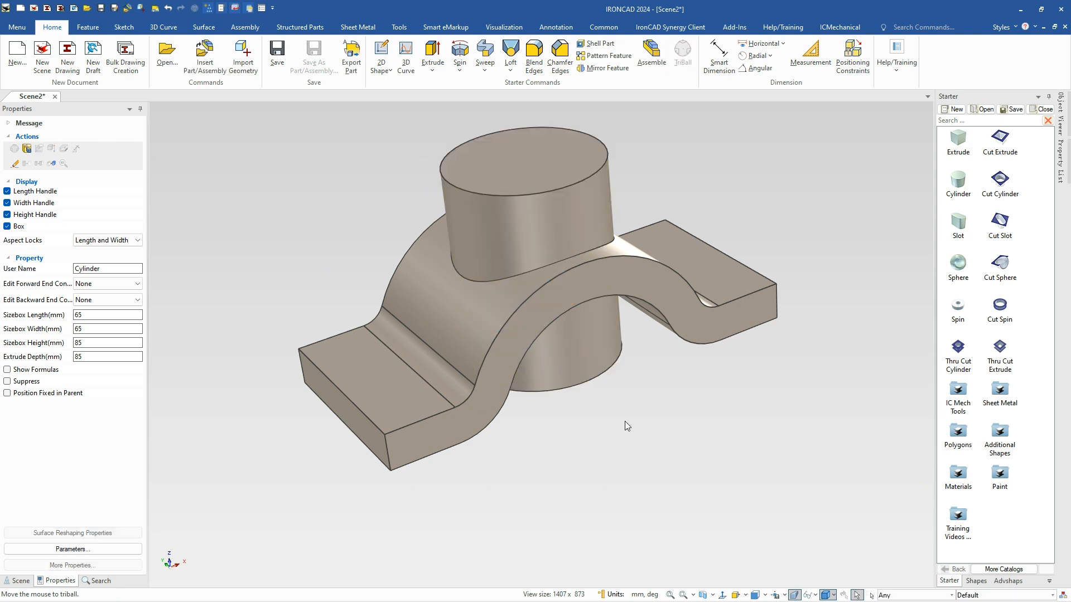
Raise the boss cylinder's base above the arch and set its backward end condition so that it stops at the arch's surface
click(583, 360)
click(568, 368)
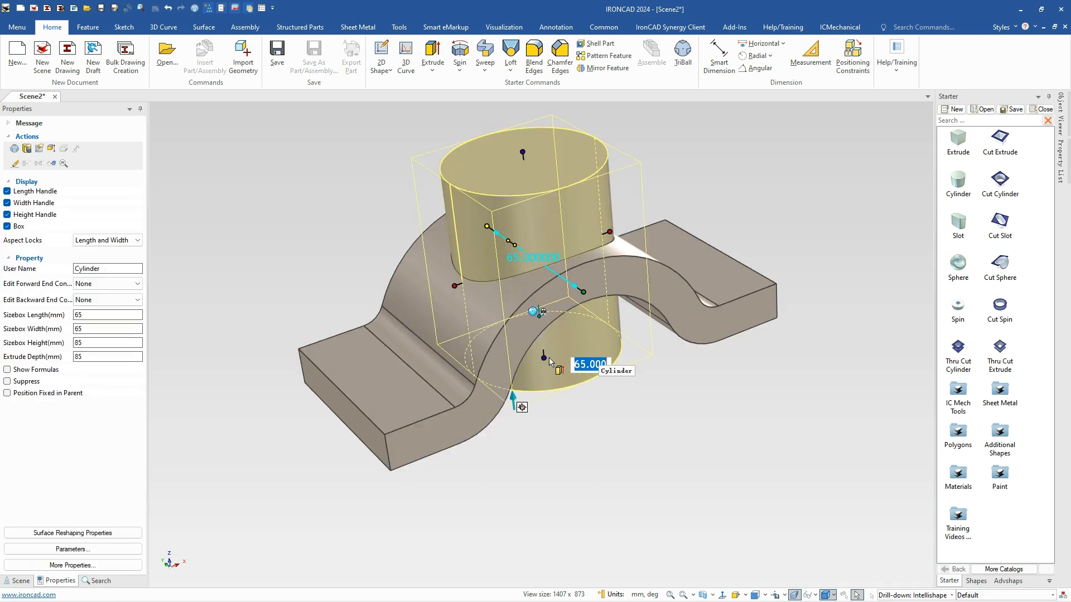
drag(544, 357, 548, 225)
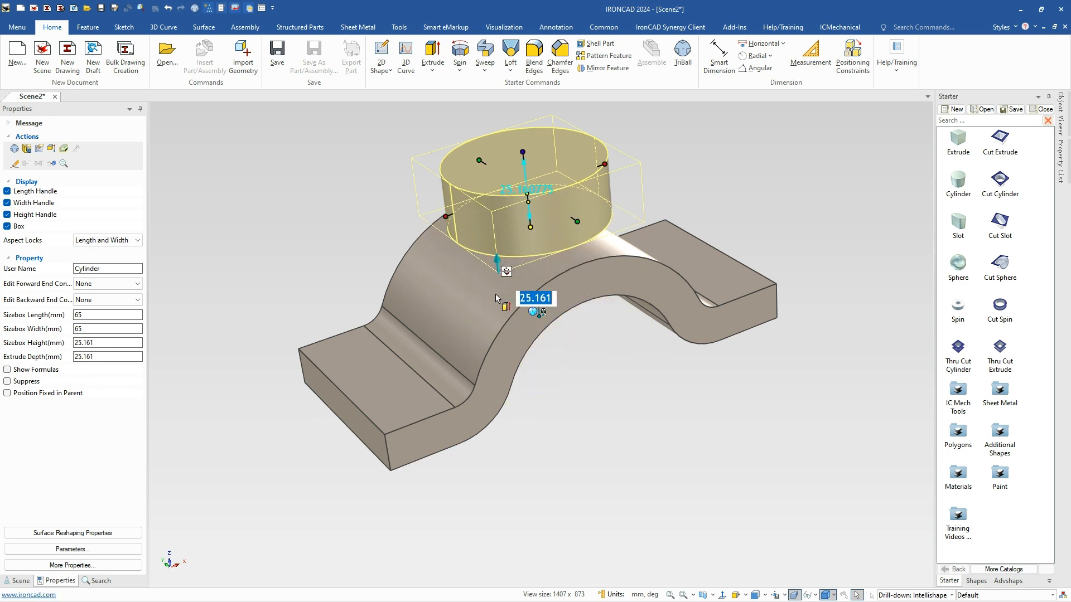
scroll(570, 276, up, 1)
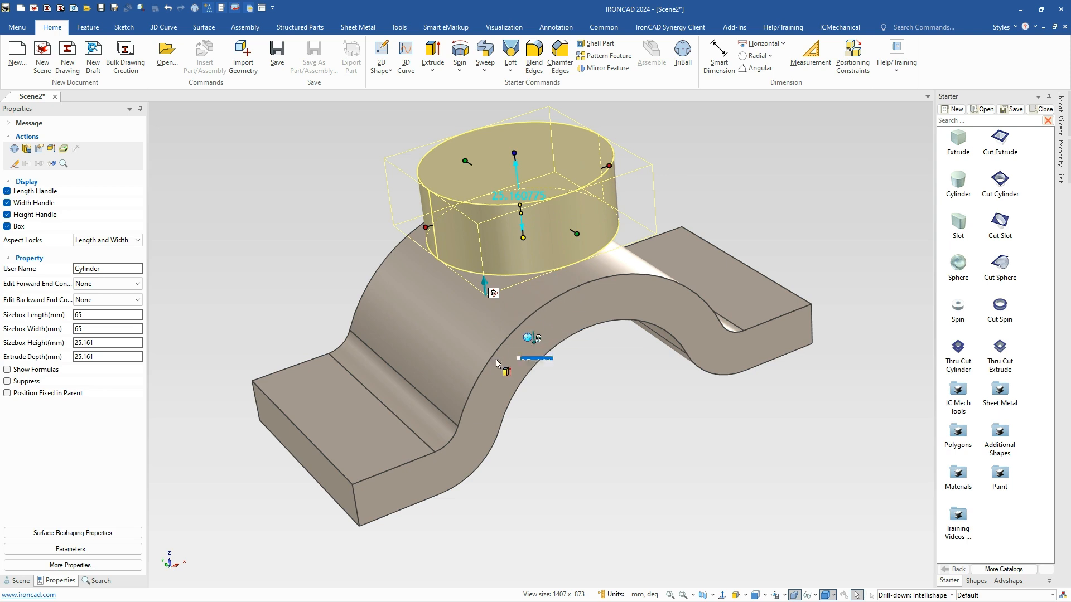
right_click(495, 254)
mouse_move(565, 312)
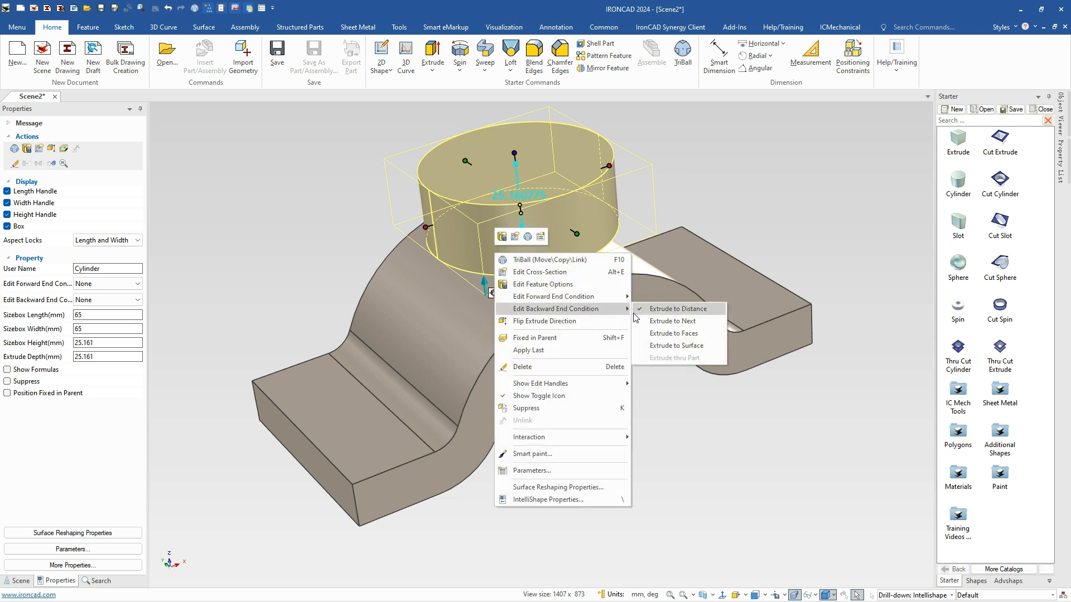
click(655, 334)
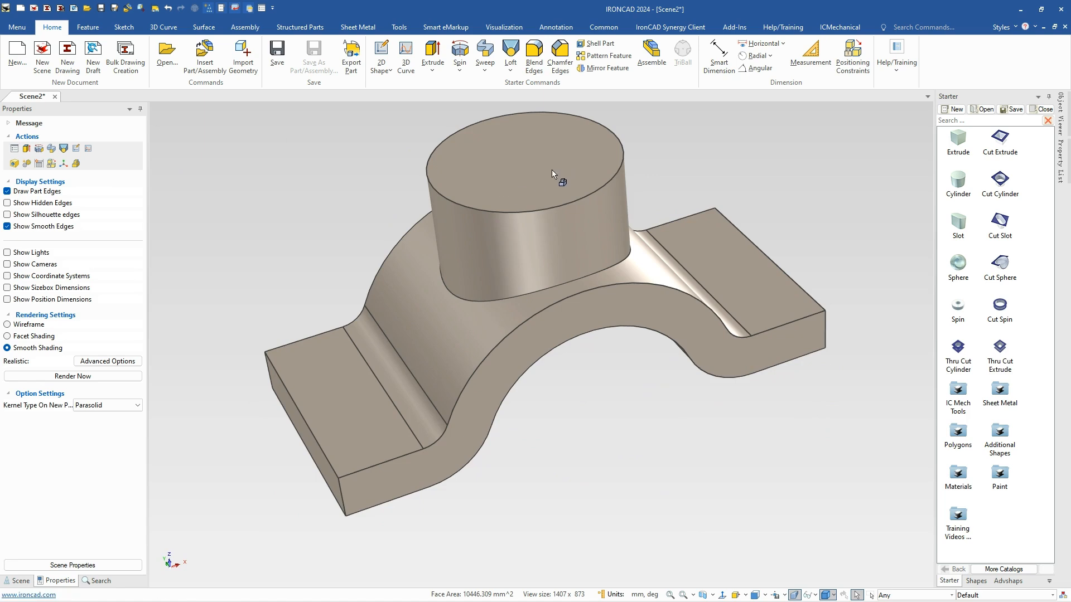
Place a Cut Cylinder at the centre of the boss's top face, 50 mm in diameter and 12 mm deep
middle_drag(560, 217, 565, 214)
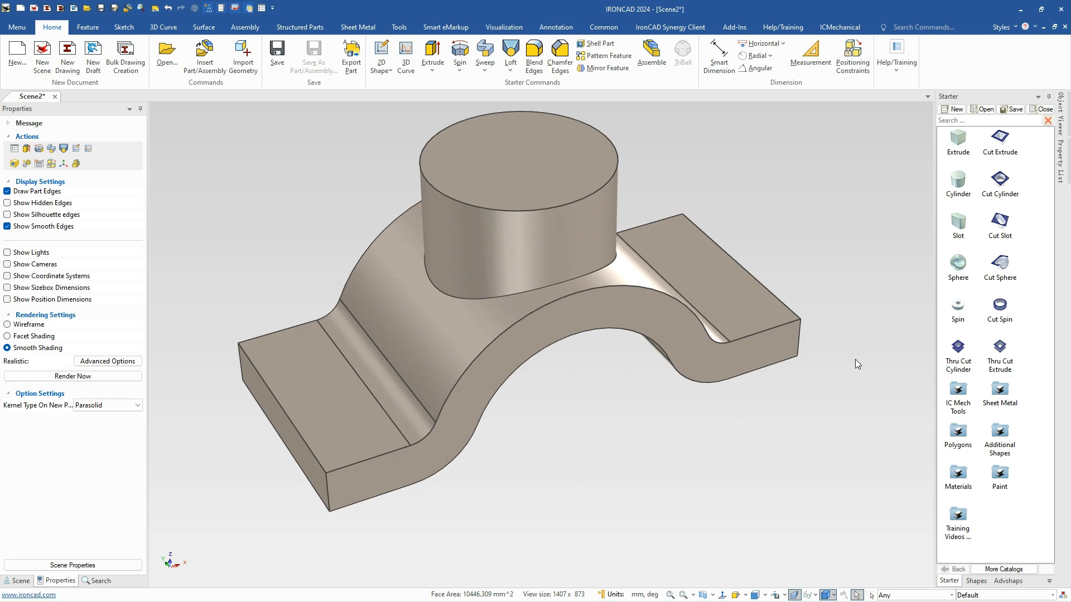
drag(999, 183, 524, 158)
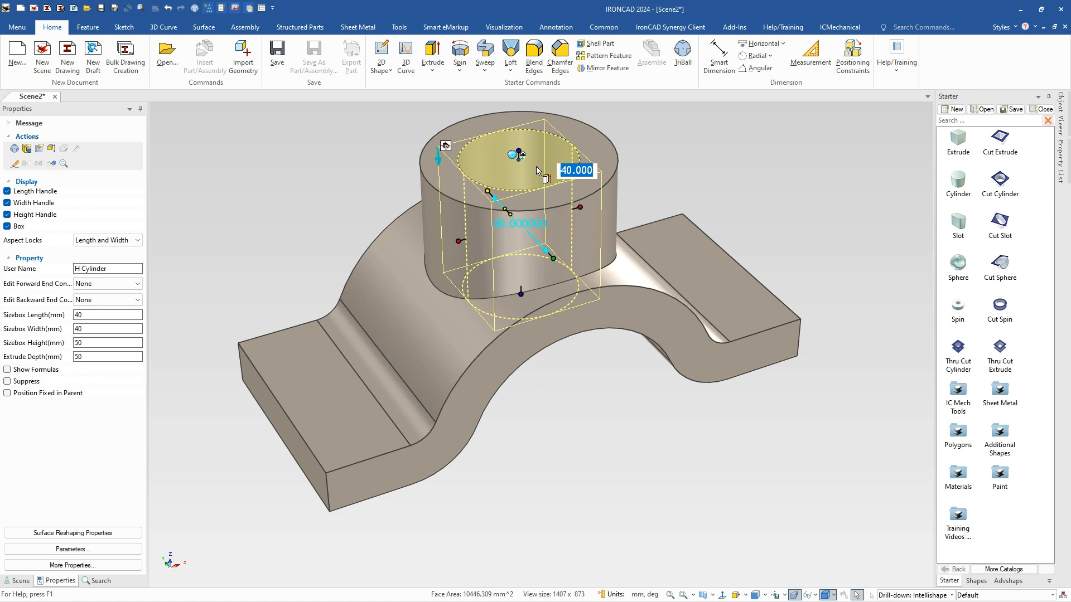
text(50)
key(Return)
key(Tab)
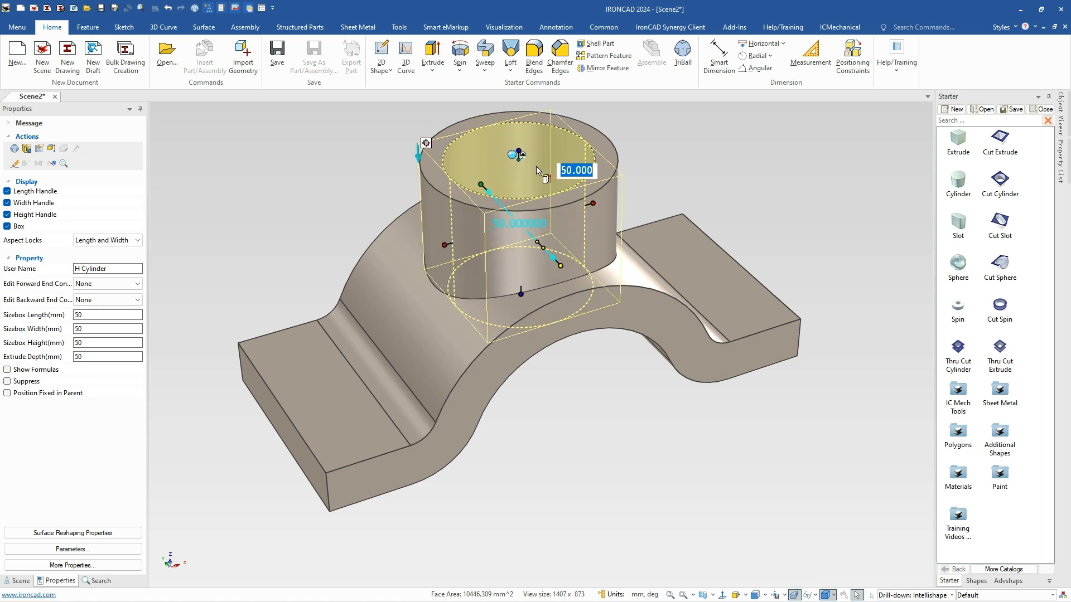
key(Tab)
text(12)
key(Return)
key(Tab)
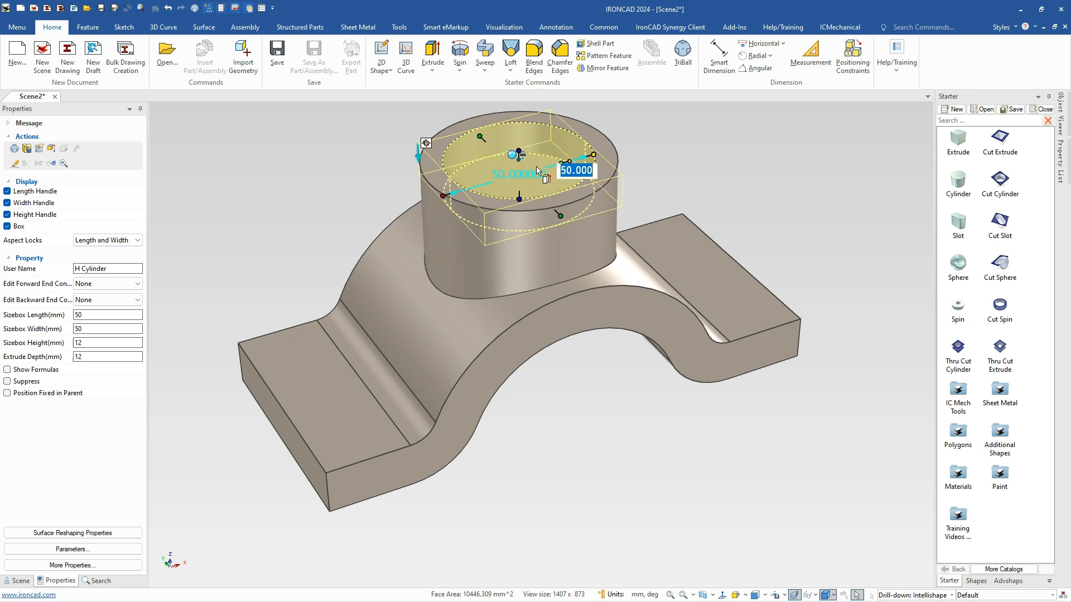
click(616, 439)
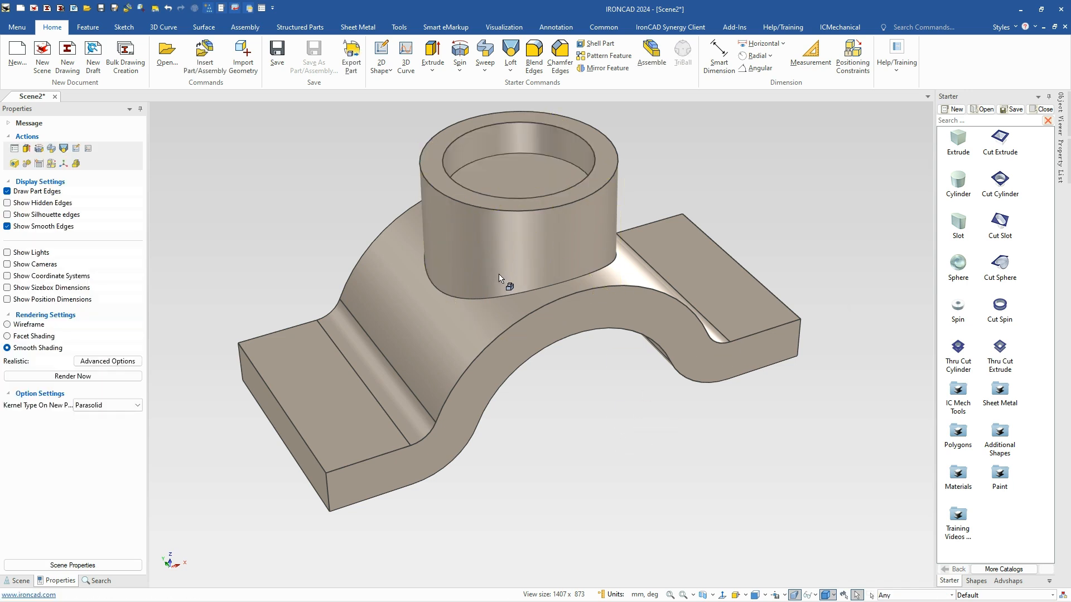
Place a second Cut Cylinder at the centre of the counterbore's floor and set its diameter to 32 mm
middle_drag(557, 287, 559, 312)
drag(1002, 184, 519, 174)
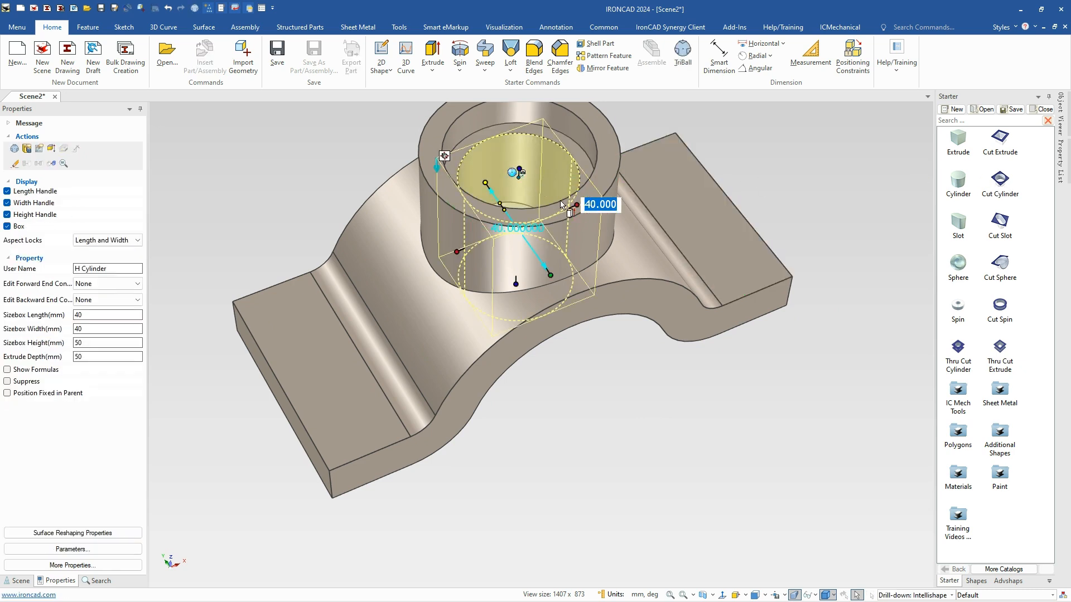
text(32)
key(Return)
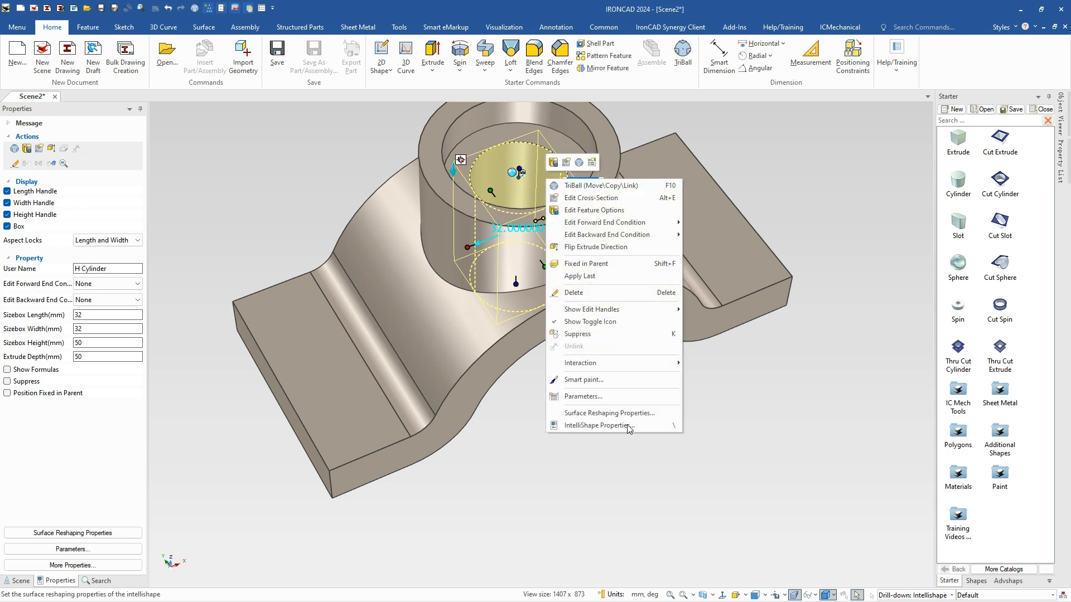
Taper the side surface of the 32 mm cut cylinder with a tilt angle of -6
click(600, 425)
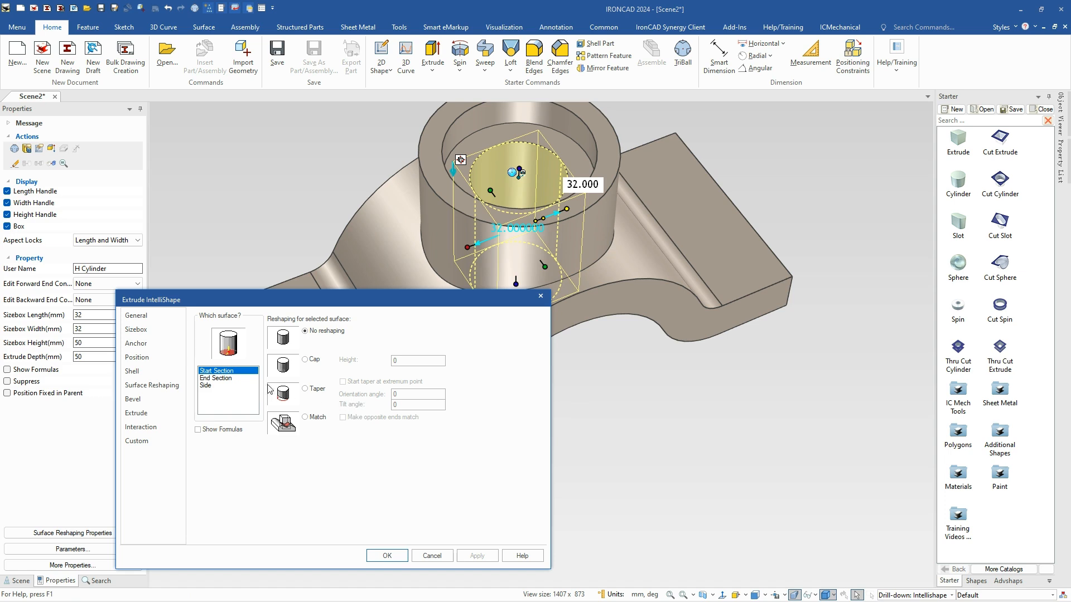
click(205, 385)
click(316, 389)
text(-6)
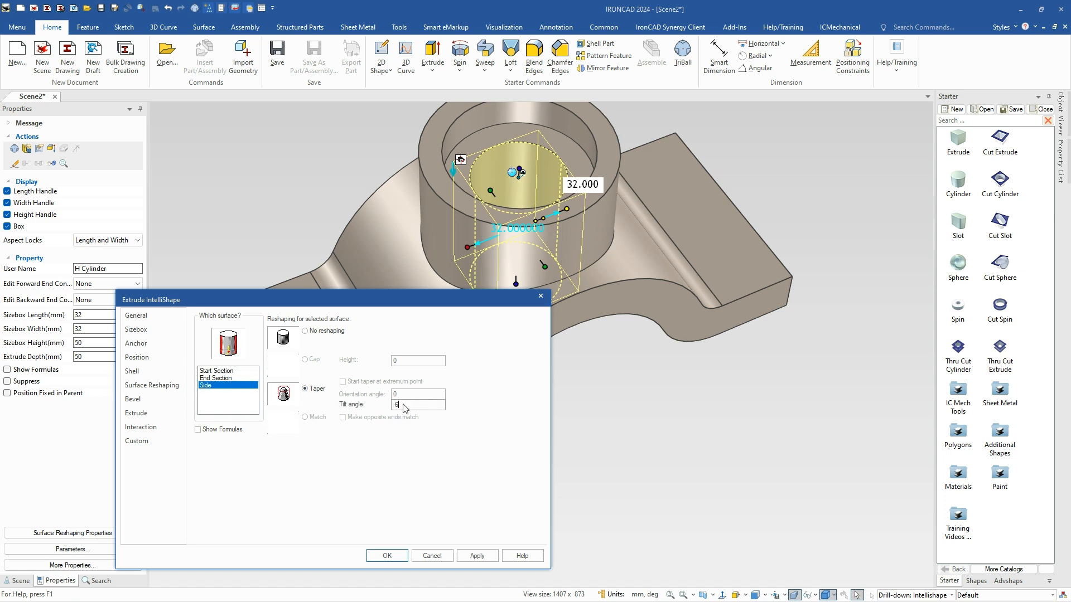
key(Return)
click(573, 405)
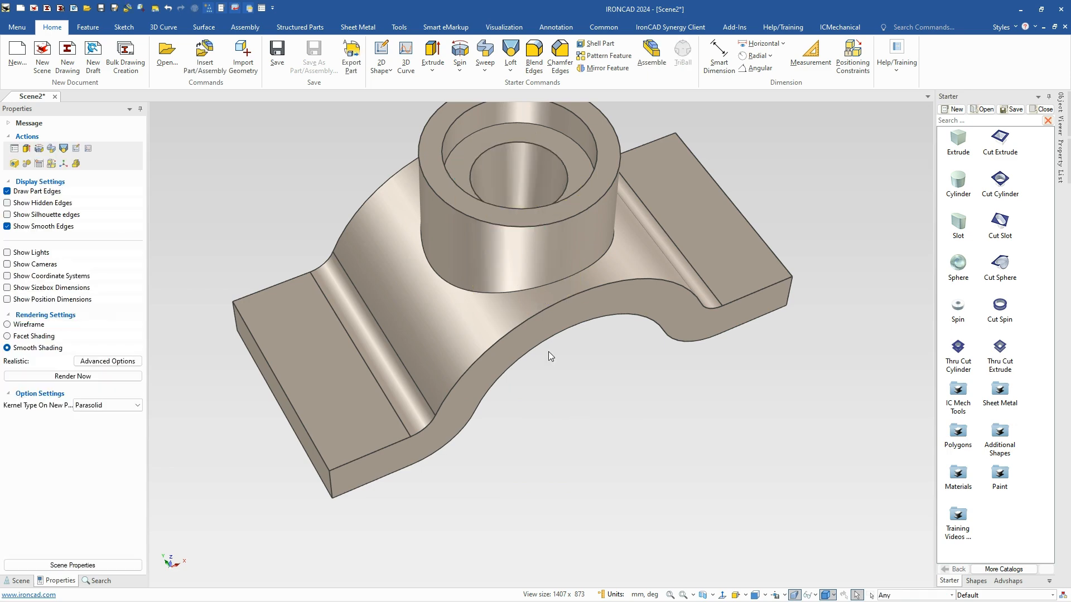
Place a Cut Cylinder at the centre of the boss's top rim and set its diameter to 11 mm
middle_drag(544, 286, 527, 272)
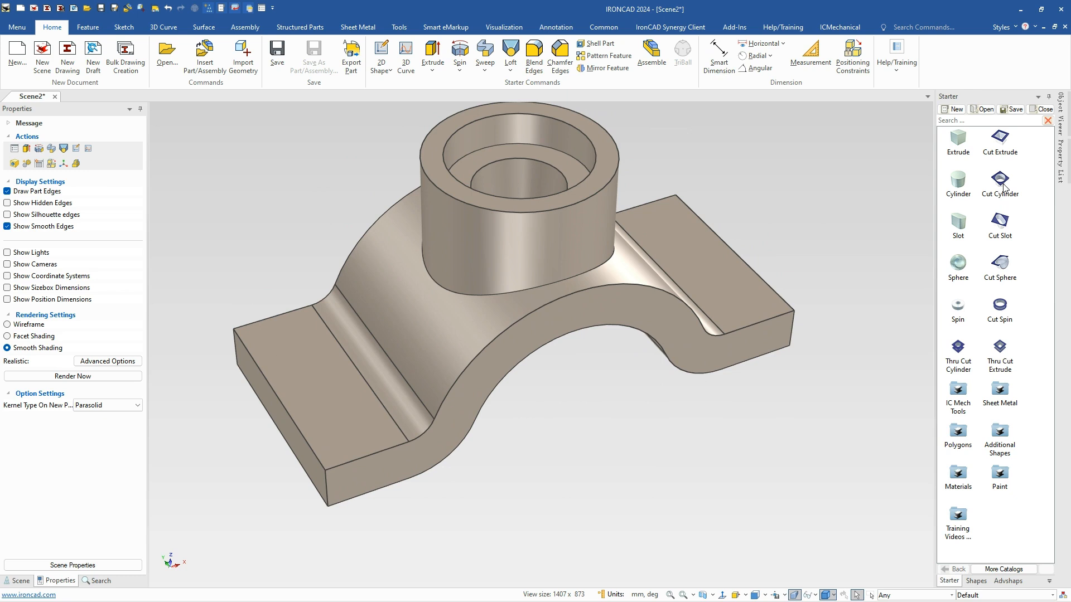
drag(1001, 185, 594, 152)
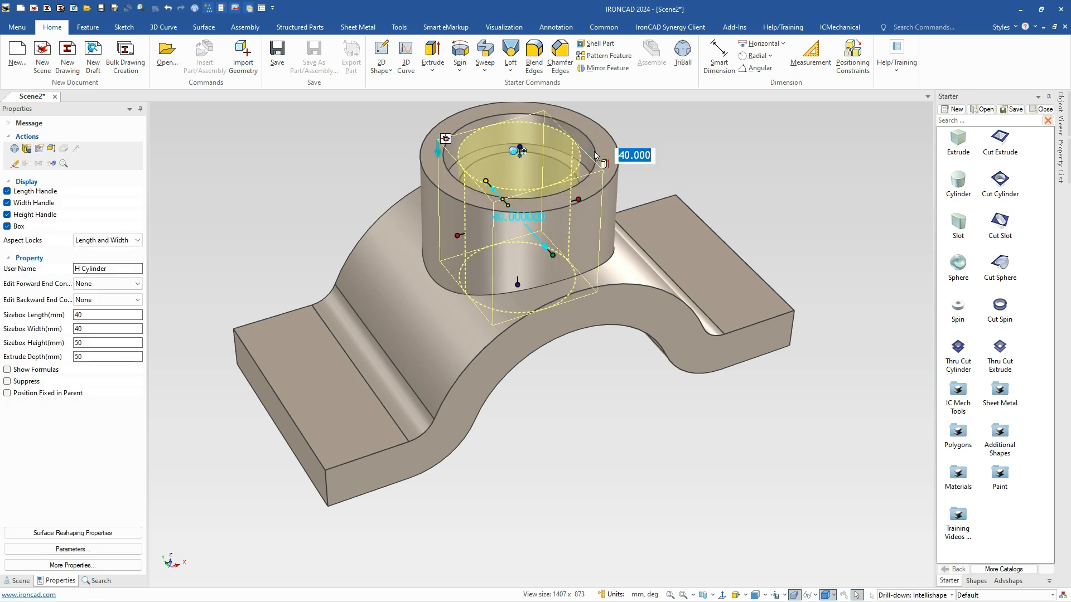
text(11)
key(Return)
Rotate the 11 mm cut cylinder 90° about the part's length axis with the TriBall and lower it 20 mm
key(F10)
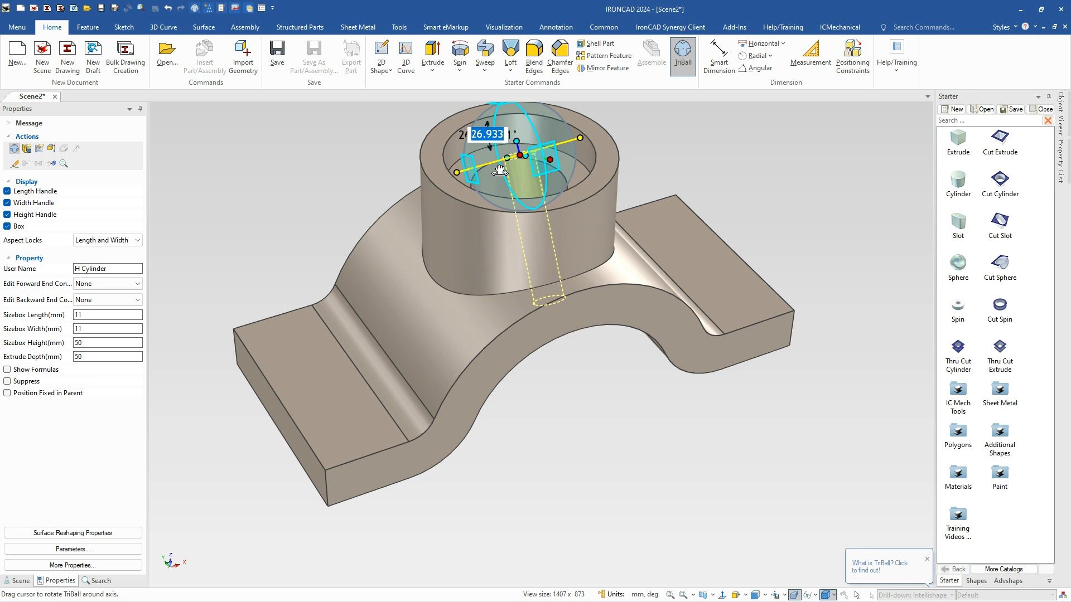
text(90)
key(Return)
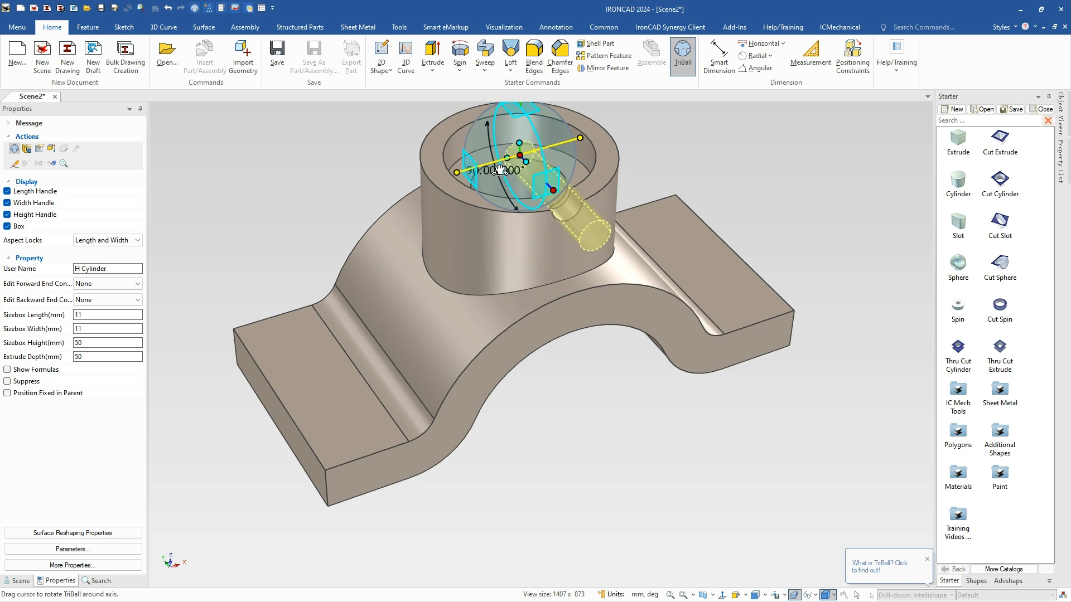
scroll(577, 182, down, 2)
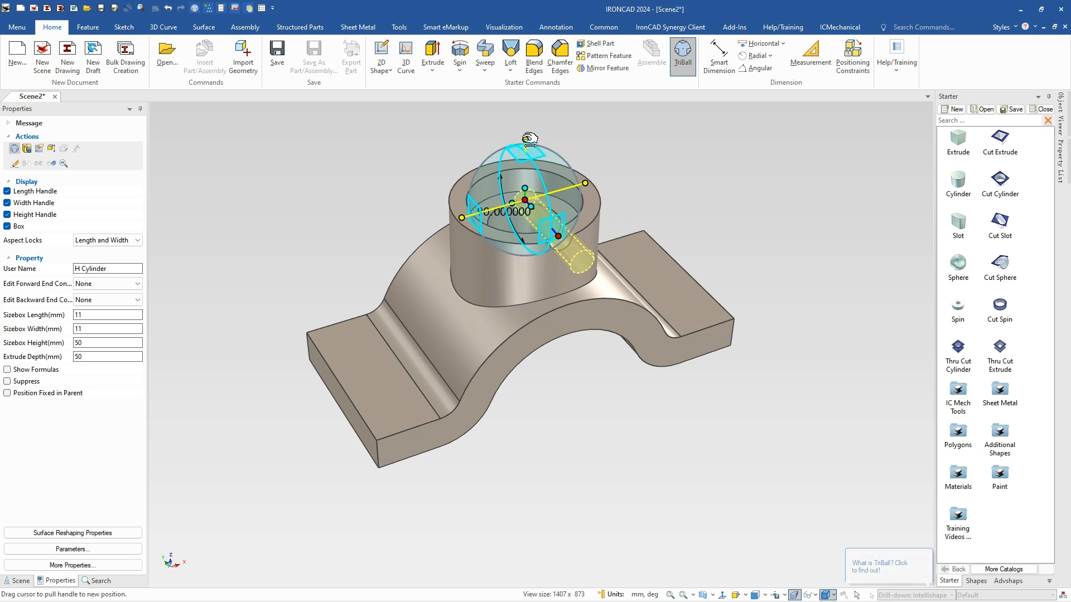
drag(525, 140, 525, 144)
text(20)
key(Return)
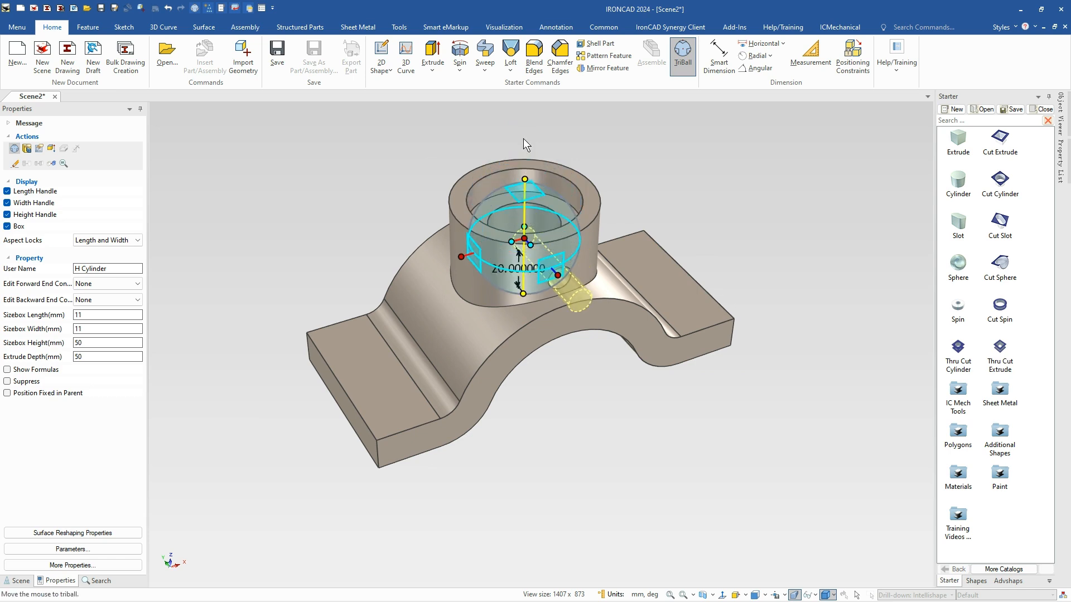
key(F10)
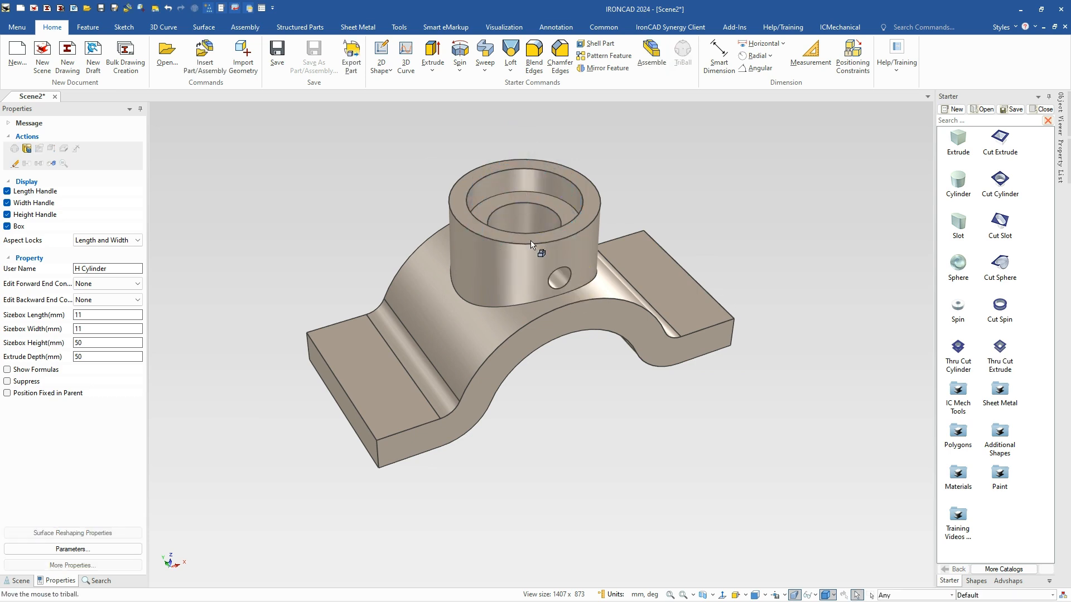
Extend the 11 mm cross hole backward through the boss's opposite wall, to a total length of about 105 mm
click(555, 282)
click(555, 282)
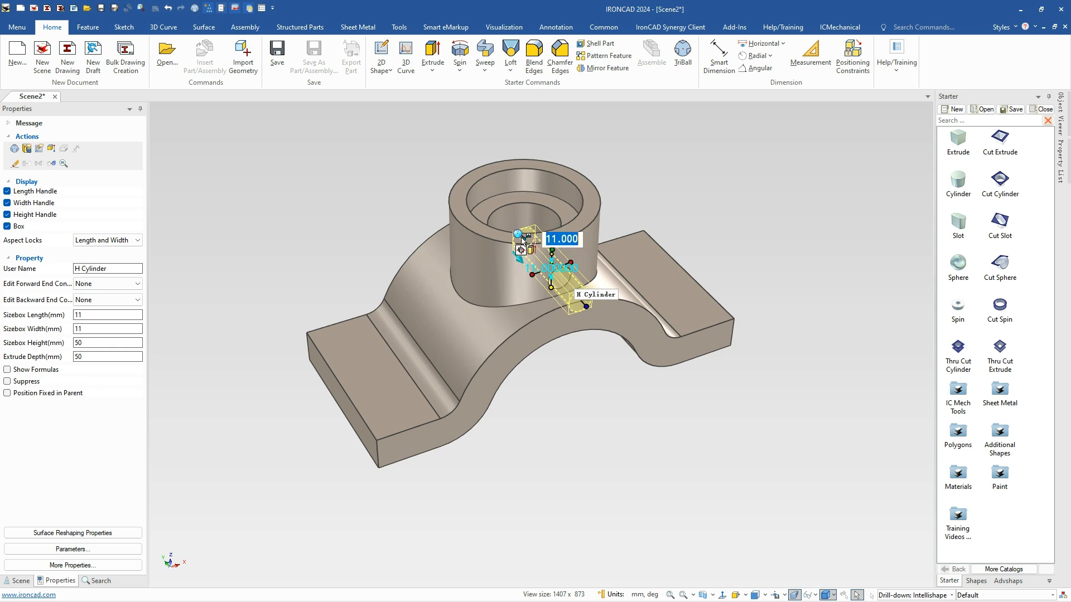
scroll(484, 274, up, 2)
middle_drag(484, 274, 512, 327)
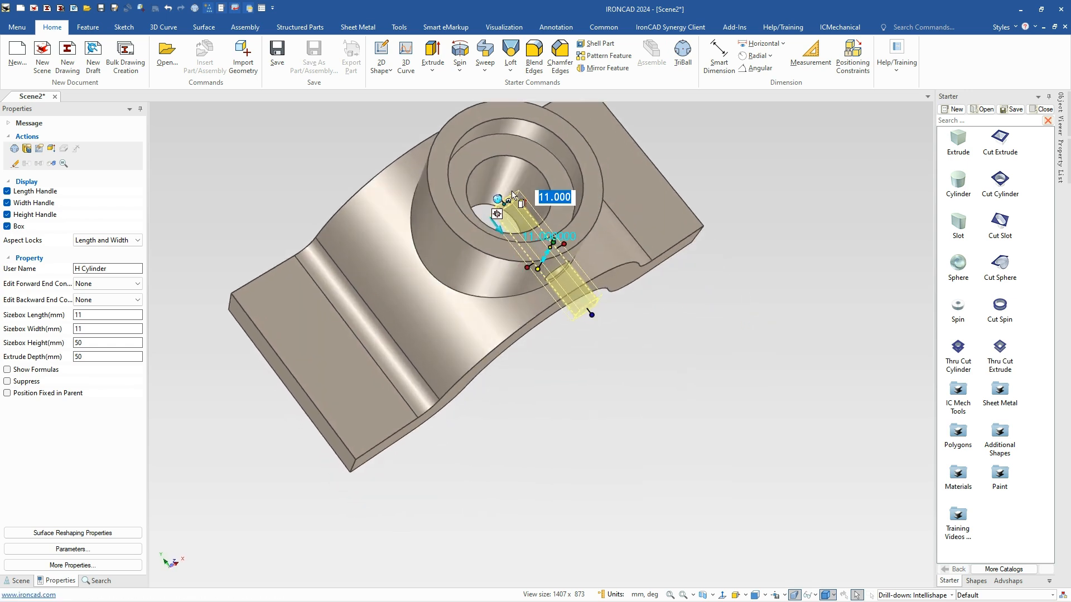
drag(504, 196, 363, 102)
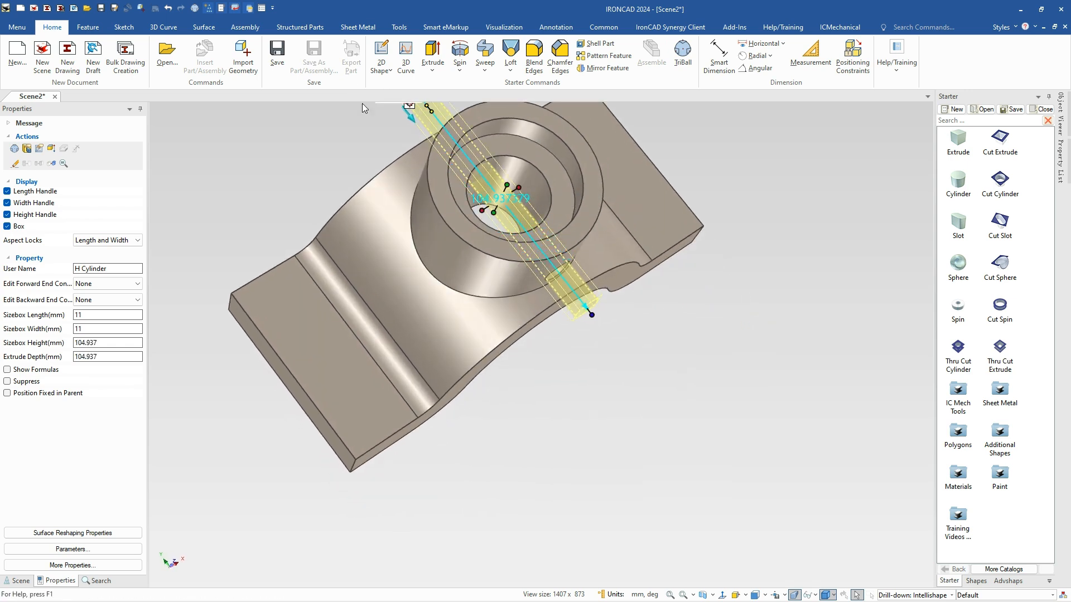
click(312, 170)
middle_drag(587, 304, 556, 216)
click(564, 276)
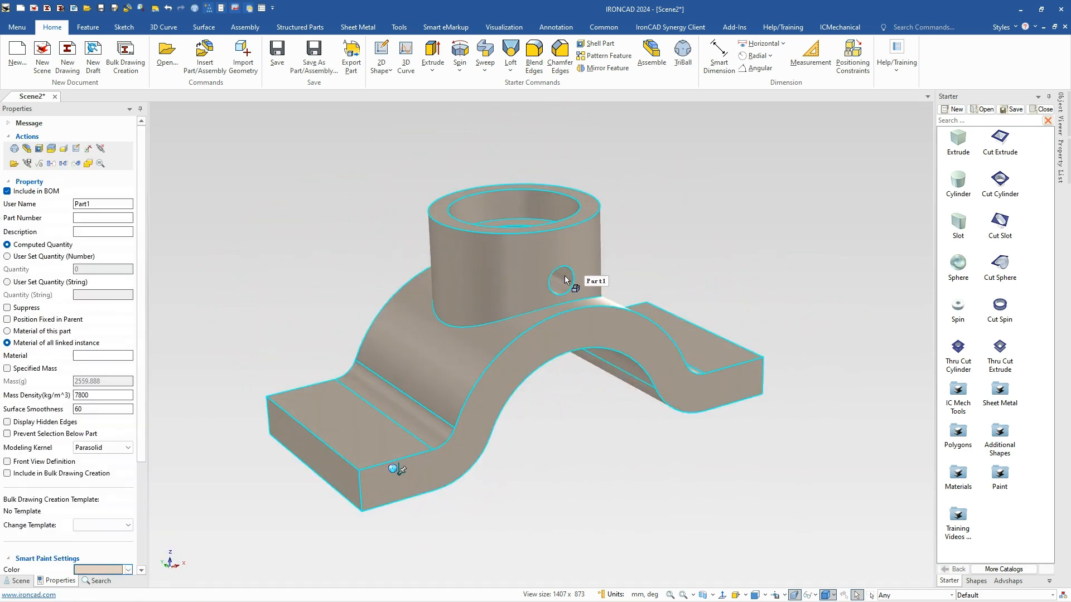
click(564, 275)
click(675, 228)
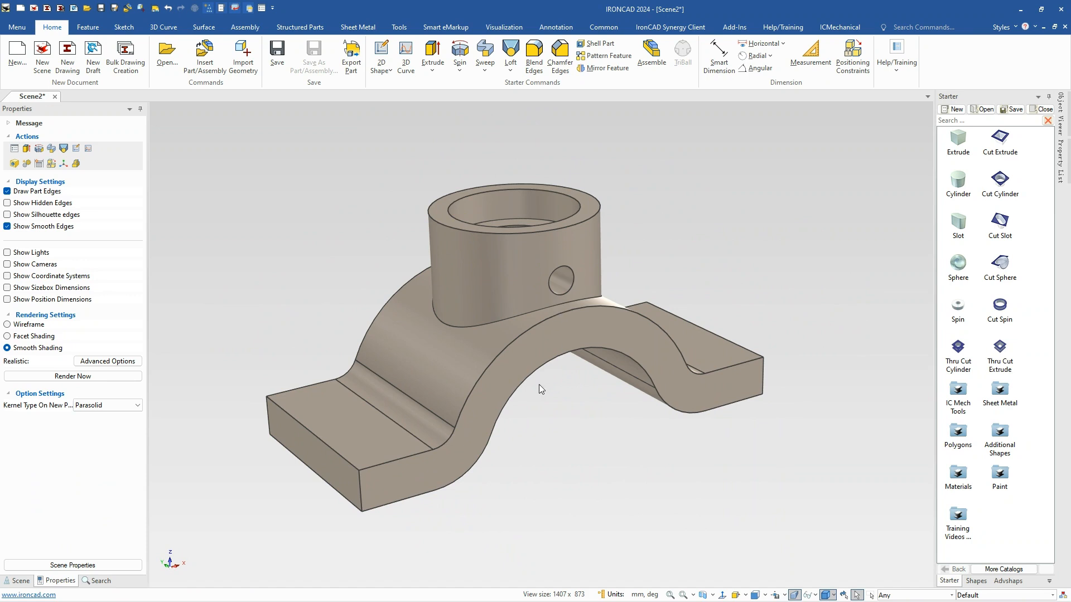
Place a Cut Cylinder at the centre of the front-left flange's top face and set its diameter to 18 mm
scroll(472, 411, up, 2)
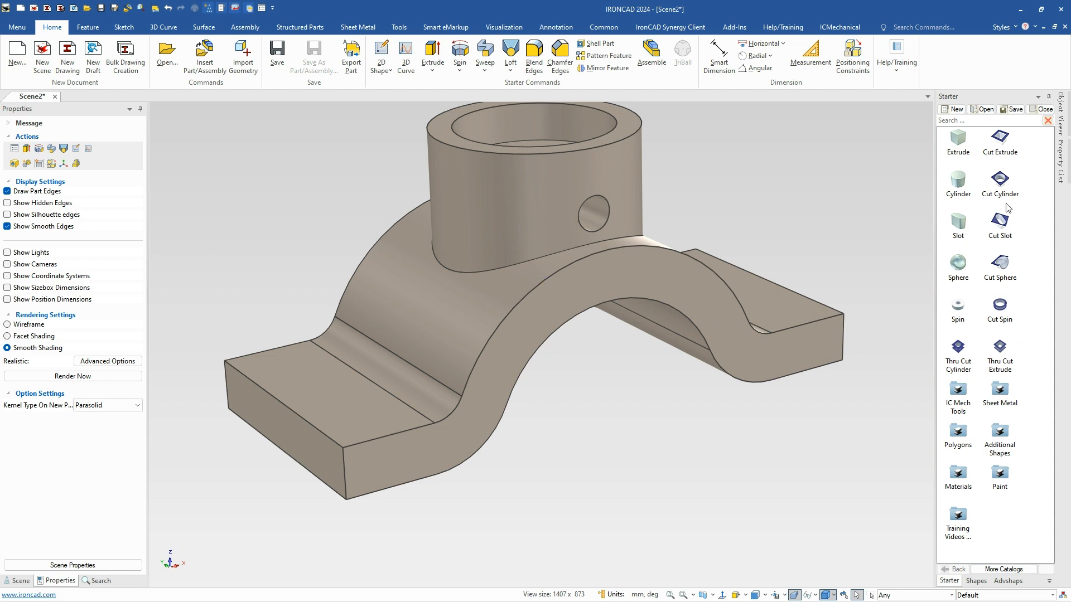
click(1003, 185)
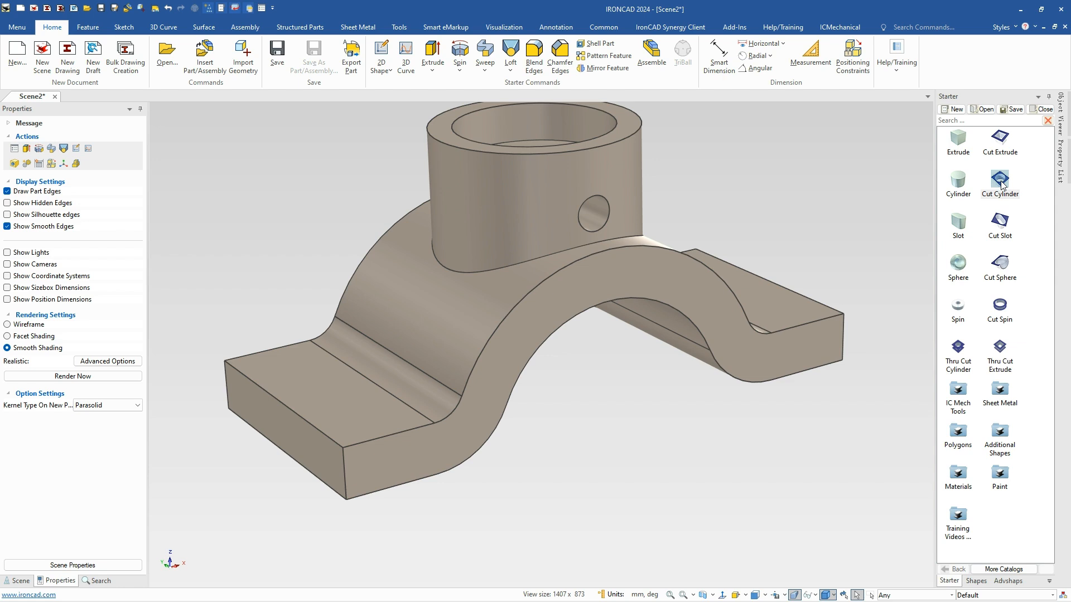
drag(1002, 184, 326, 392)
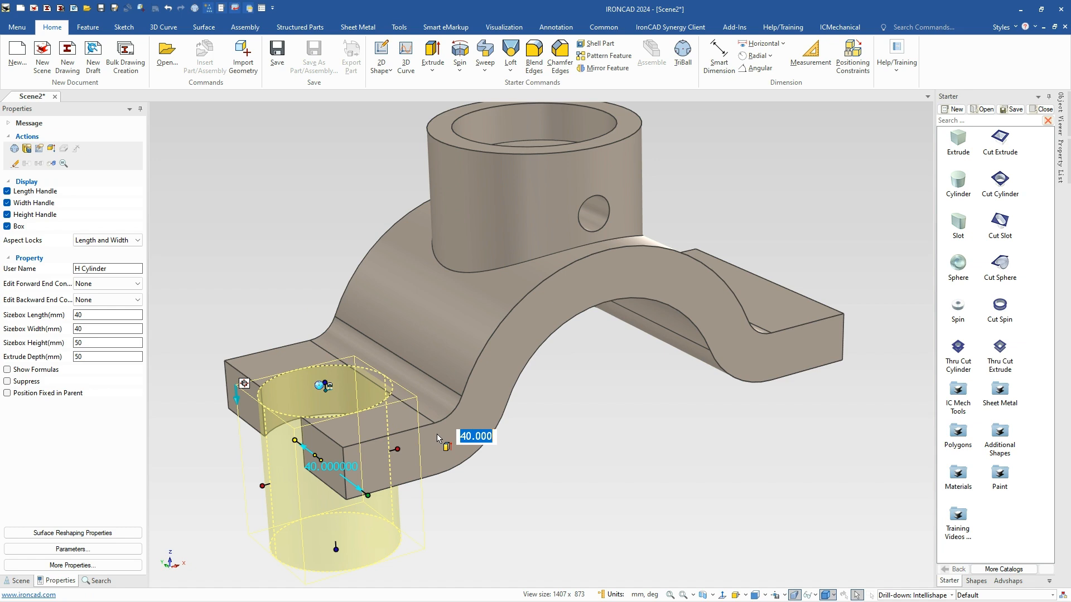
mouse_move(402, 446)
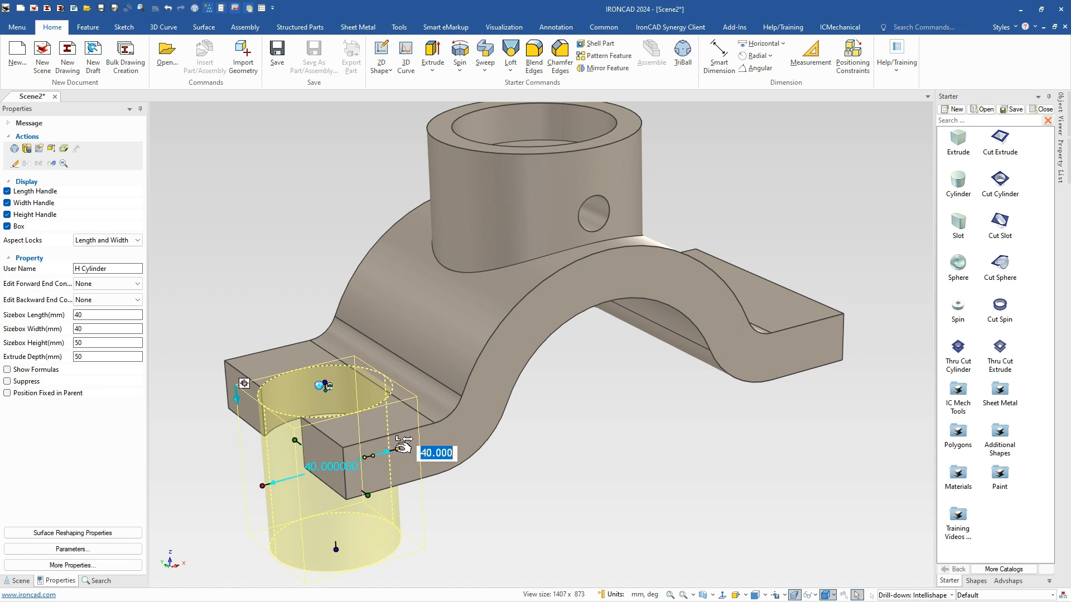
text(18)
key(Return)
Move the 18 mm cut cylinder with the TriBall from the front-left flange along the part's length to the middle under the arch
key(F10)
right_drag(328, 391, 484, 326)
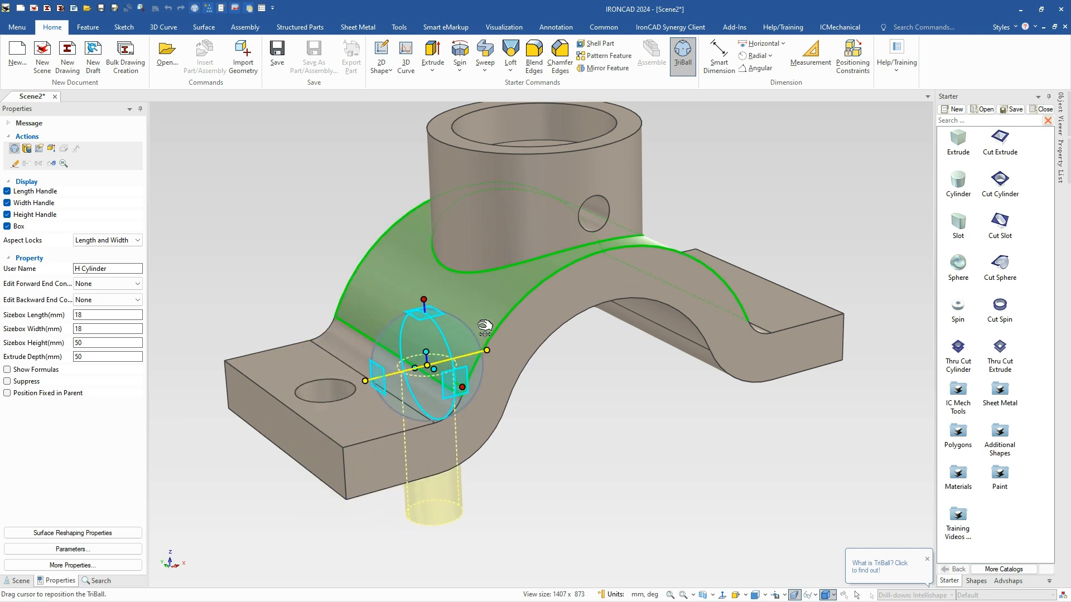
mouse_move(485, 327)
right_down()
mouse_move(503, 333)
mouse_move(495, 328)
right_up()
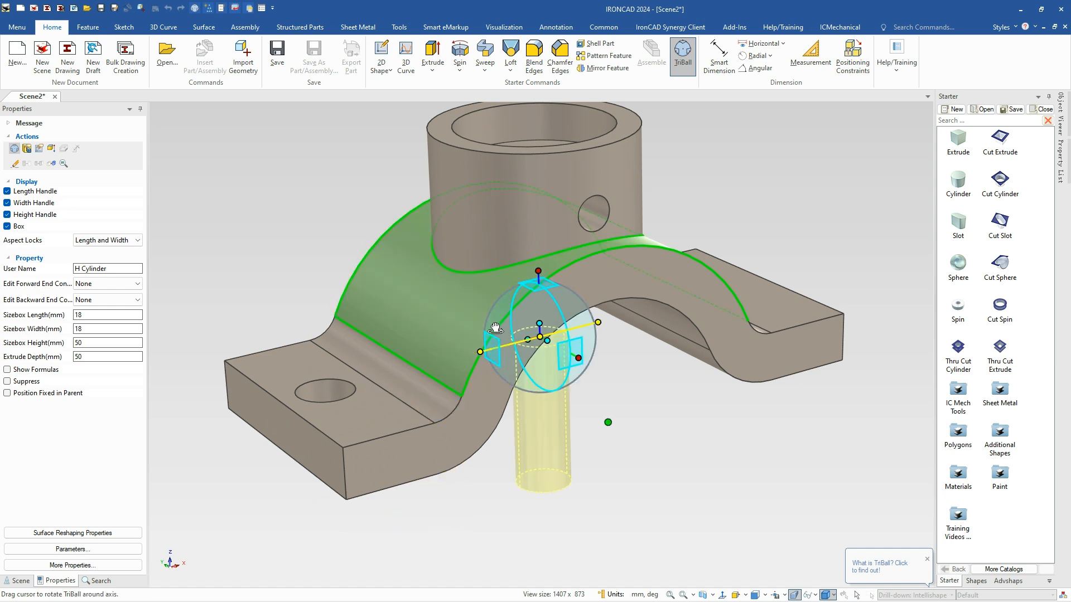
Link the centred cut cylinder once in each direction along the part's length, placing the two flange holes 161 mm apart
right_drag(485, 350, 480, 349)
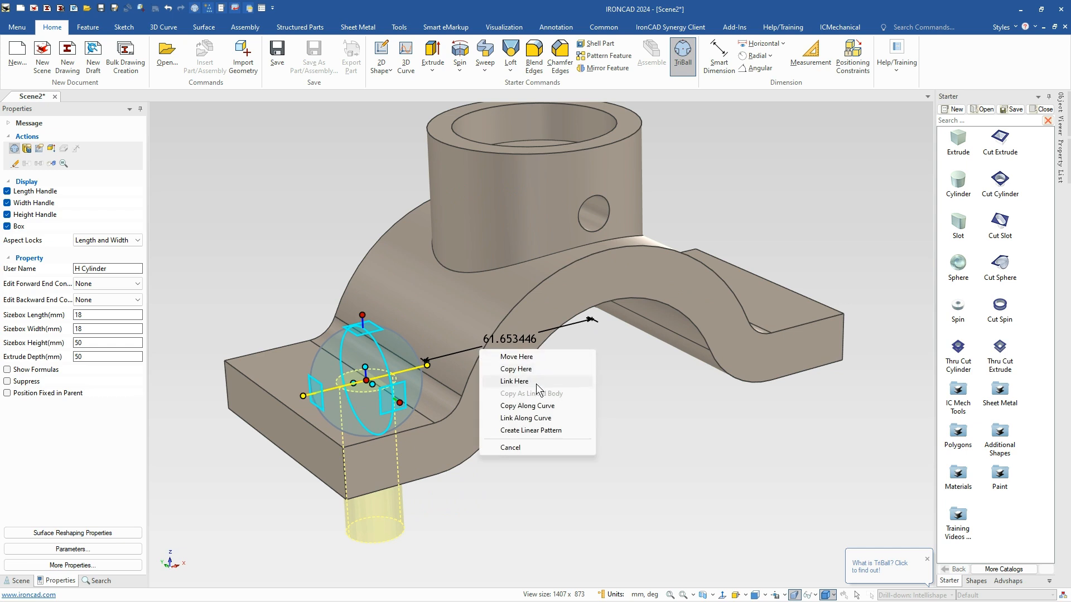
click(530, 382)
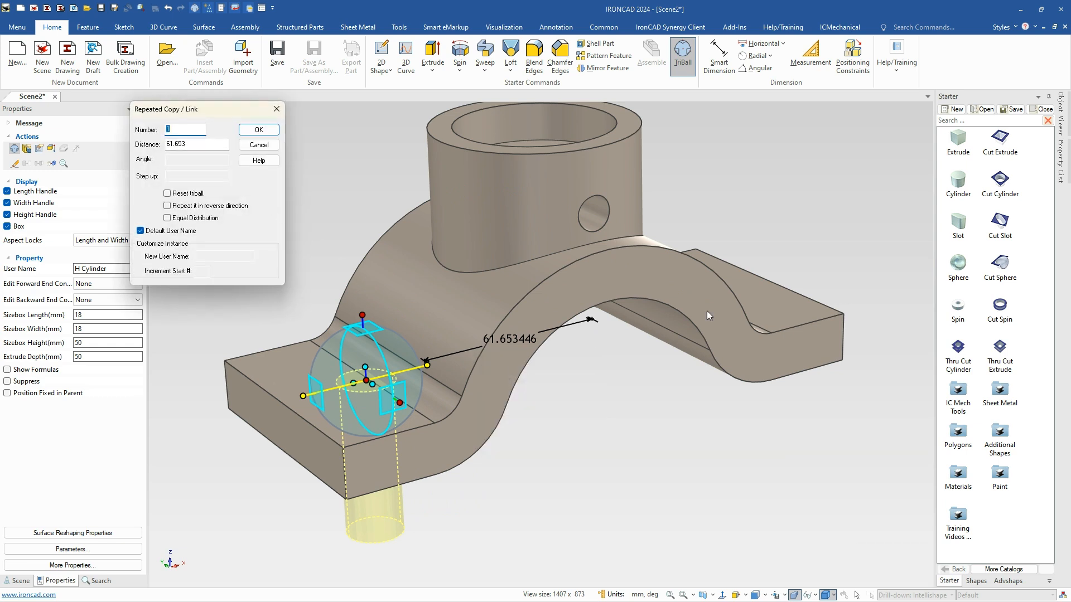
click(208, 207)
double_click(194, 142)
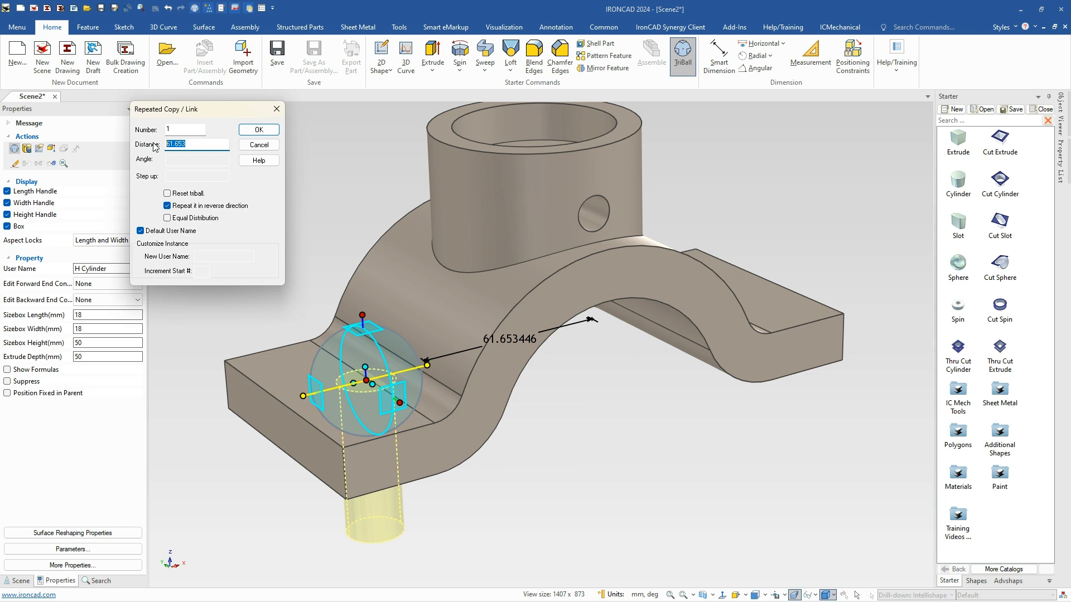
text(161)
key(Tab)
click(258, 129)
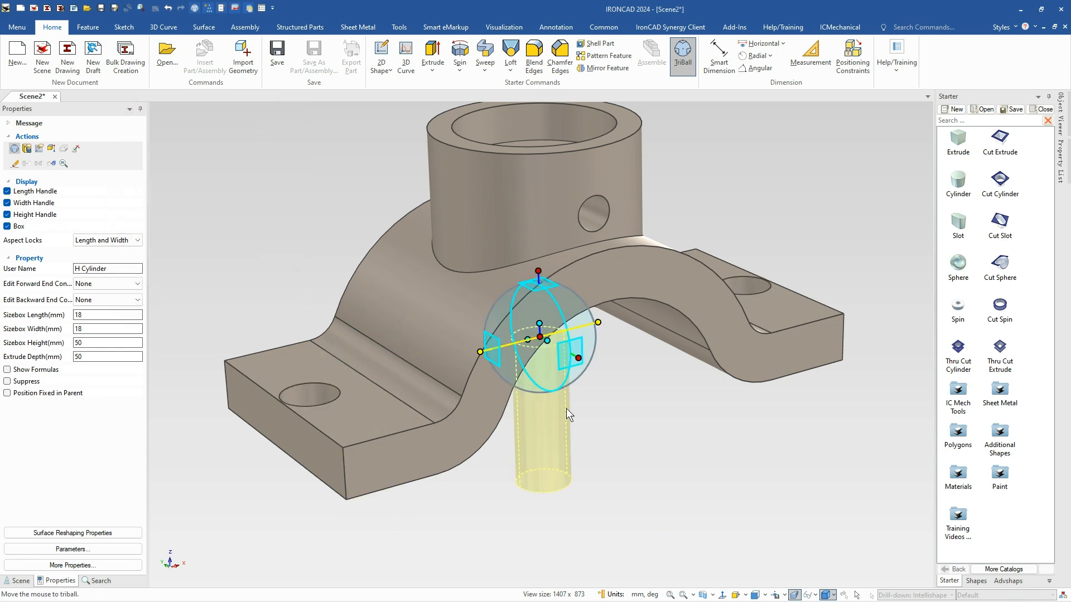
click(613, 454)
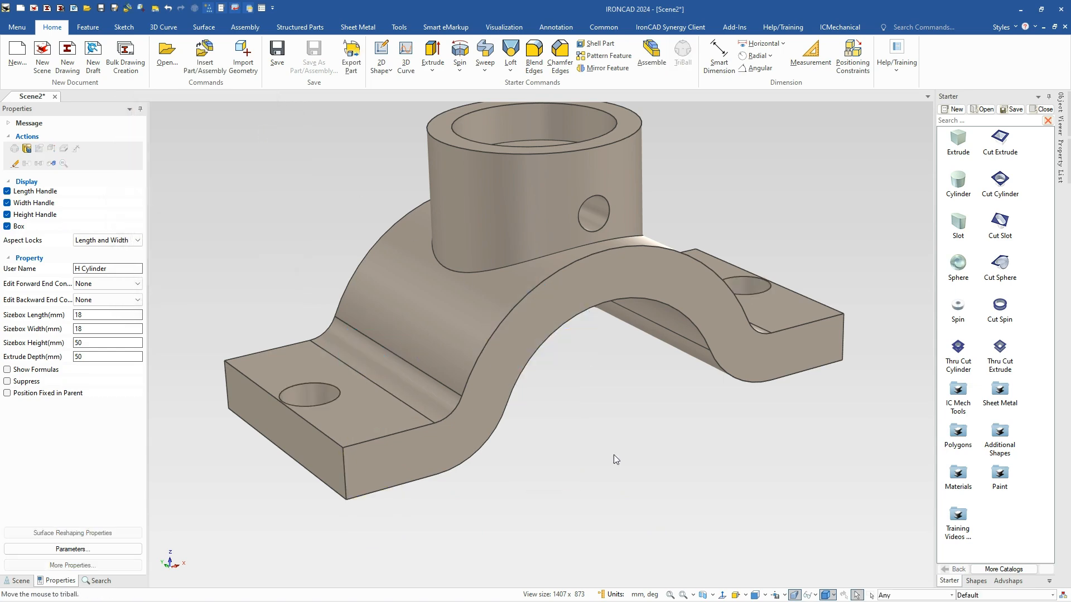
Place a Cut Extrude at the centre of the front-left flange hole and snap its inner side to the hole's centre
click(328, 404)
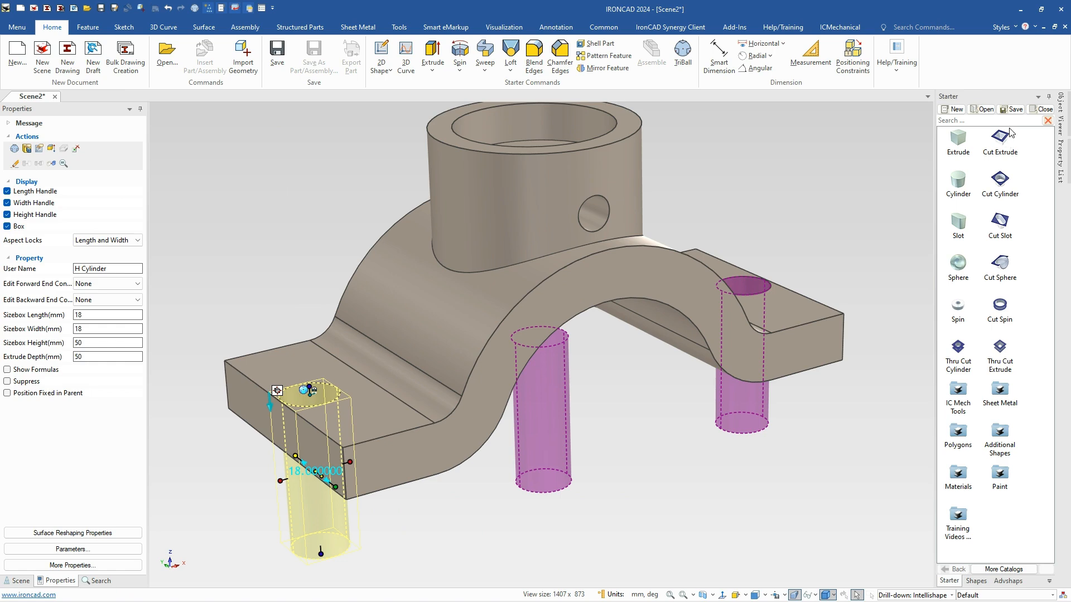
scroll(287, 399, up, 10)
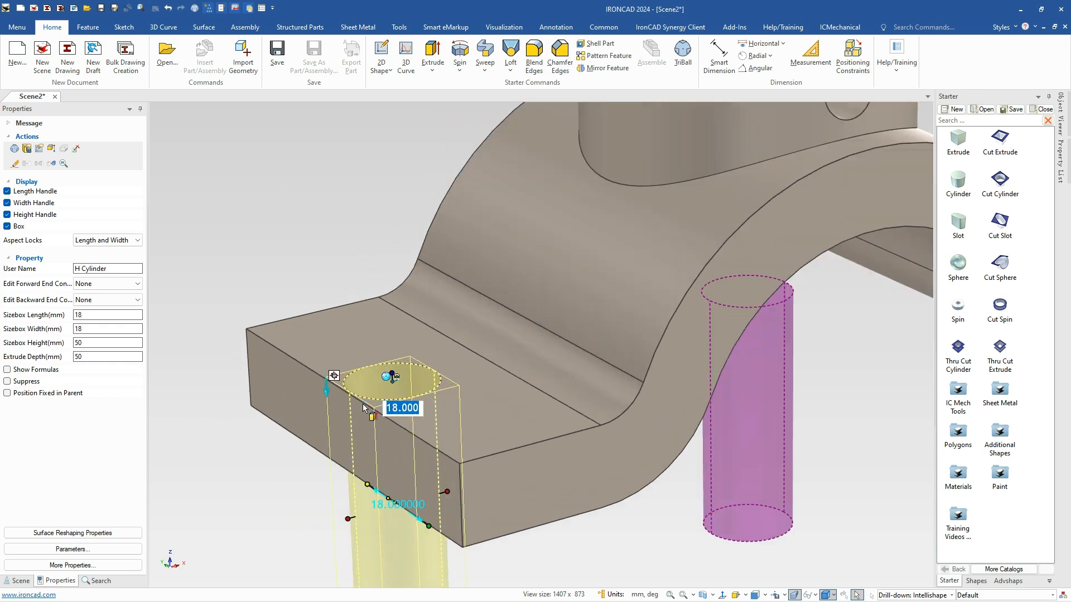
scroll(479, 325, up, 1)
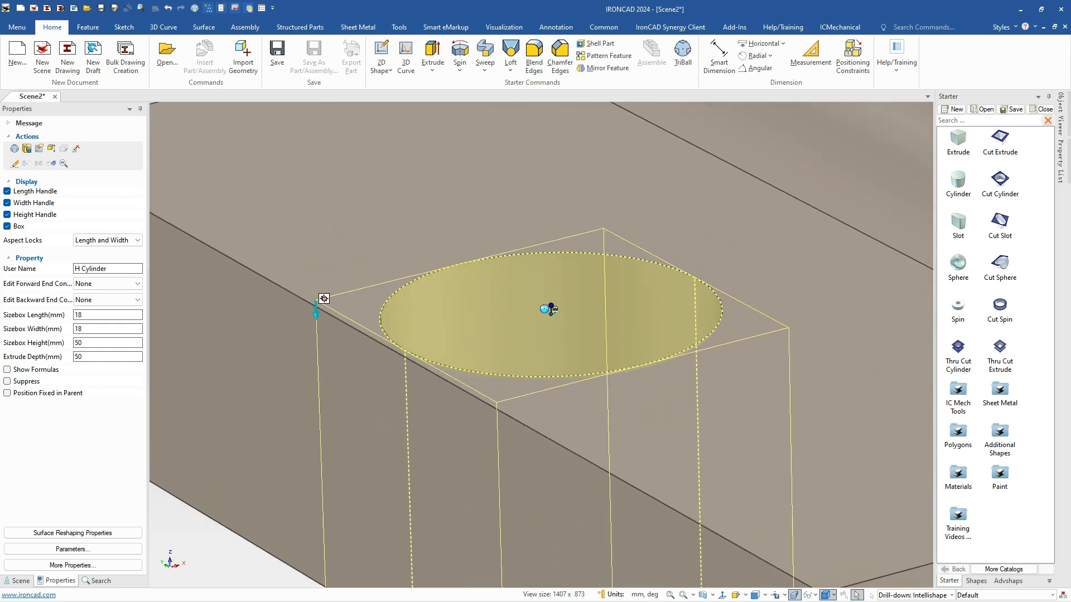
drag(998, 143, 553, 317)
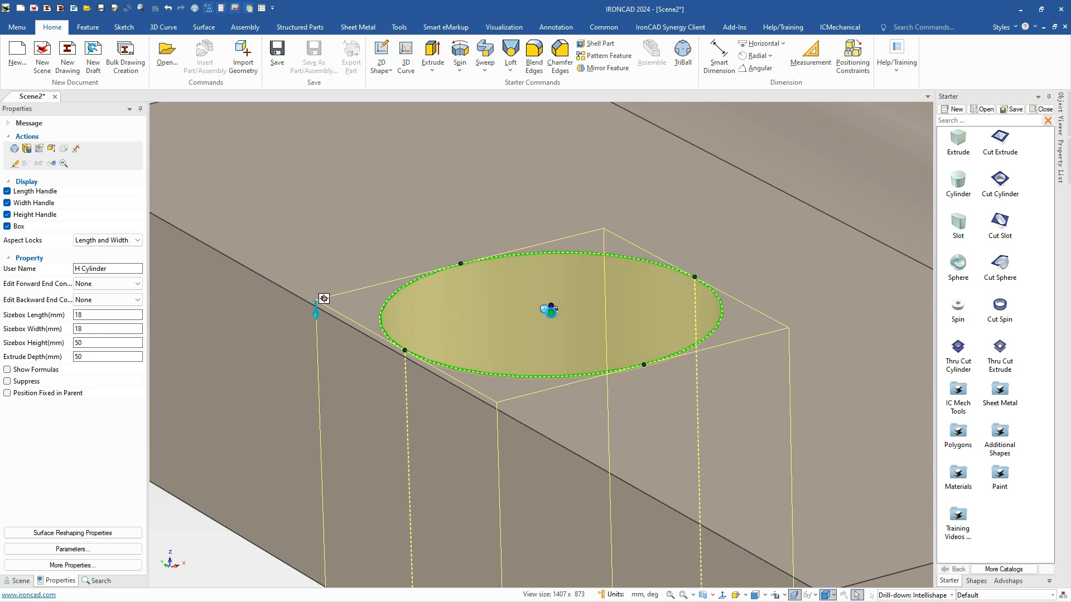
click(512, 360)
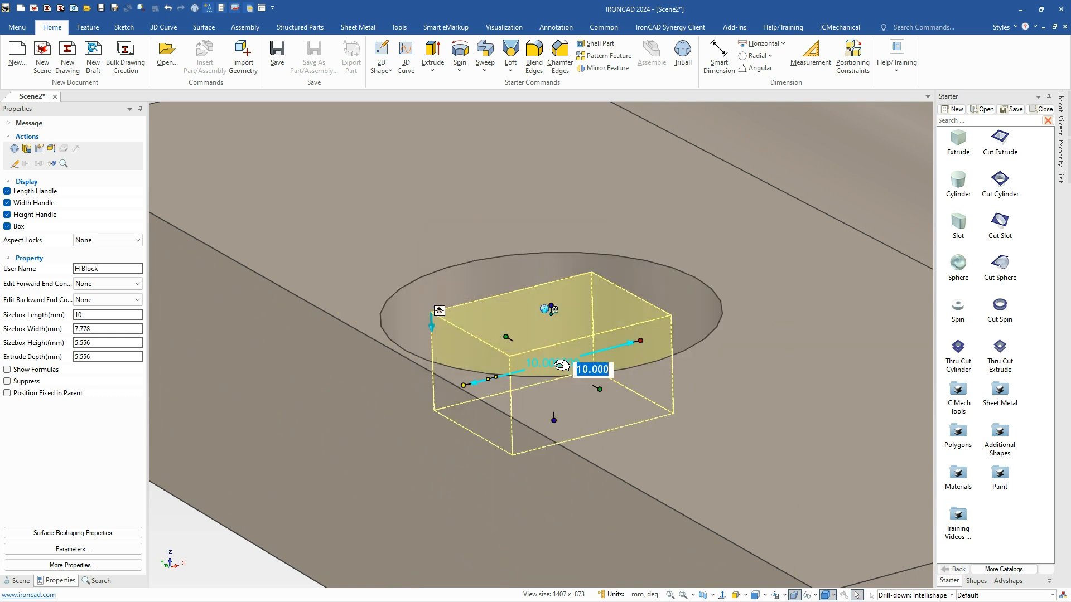
right_click(640, 340)
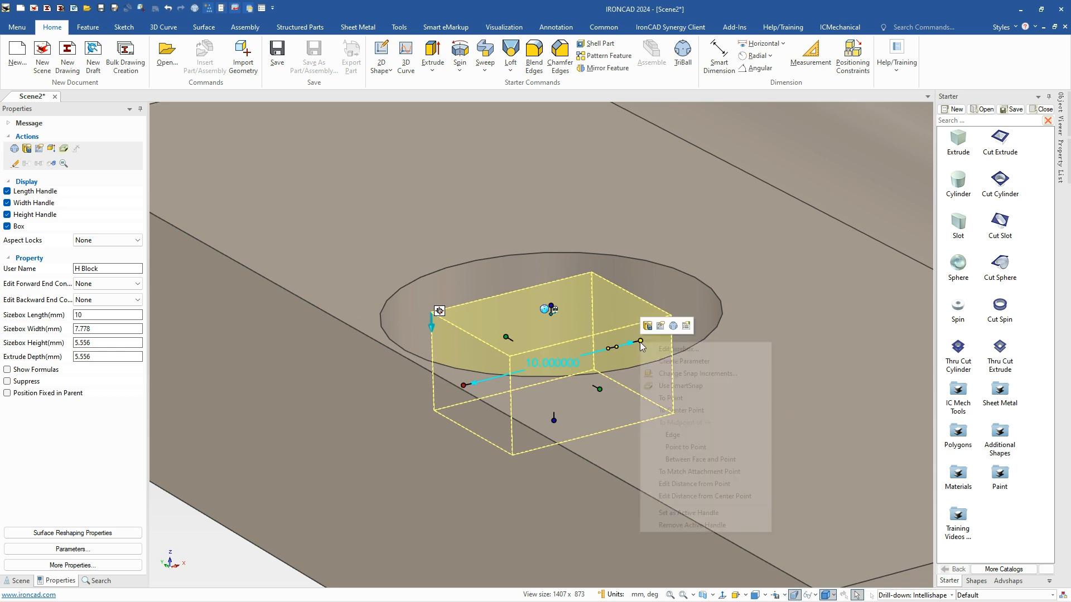
click(696, 394)
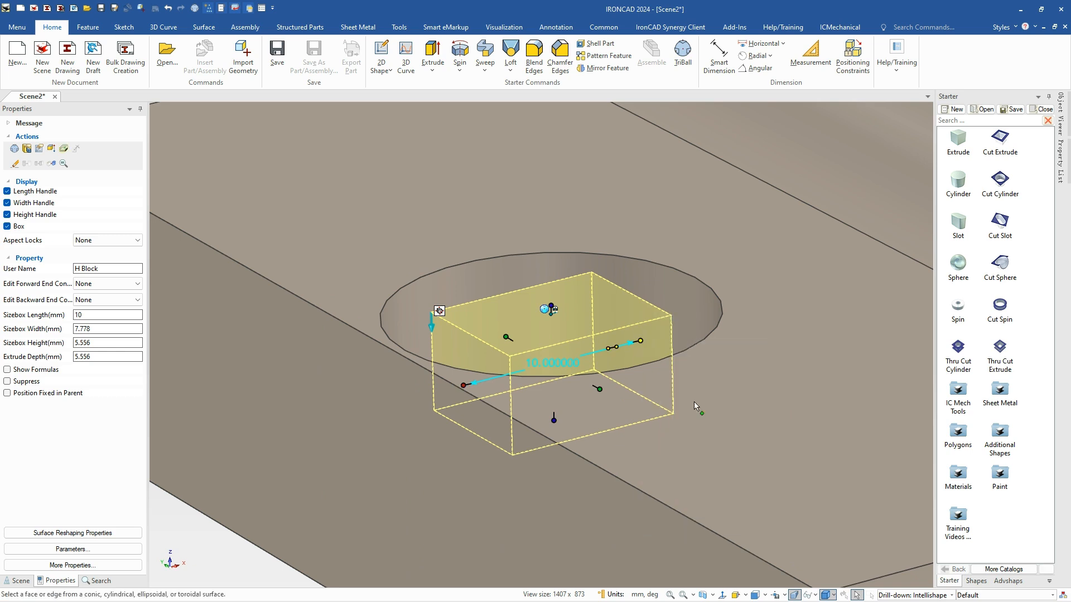
click(718, 329)
scroll(686, 365, down, 3)
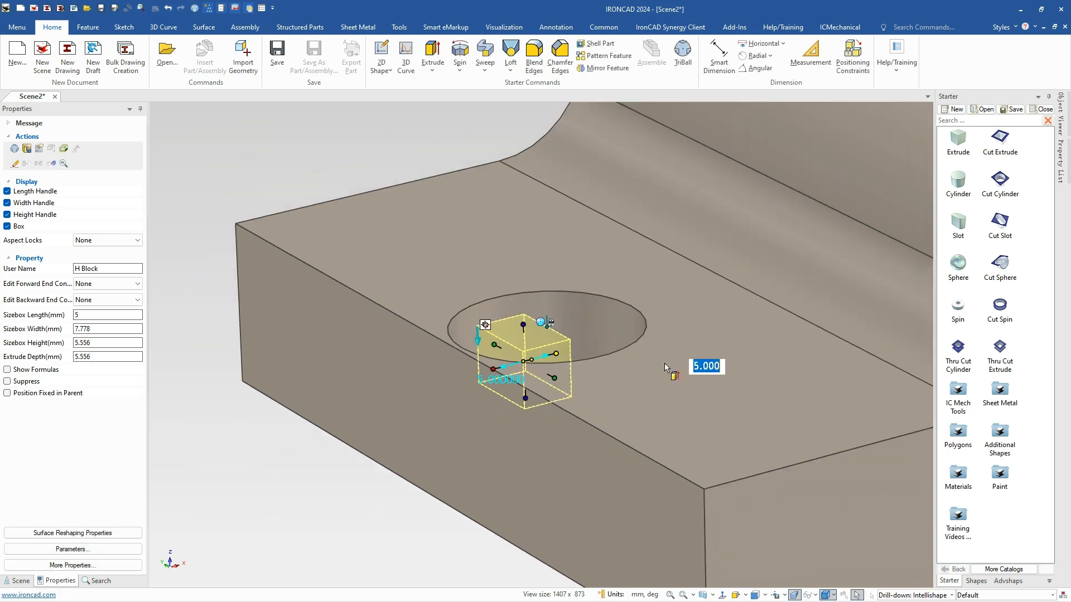
Set the cut block's width to 18 mm to match the flange hole's diameter
drag(555, 378, 580, 388)
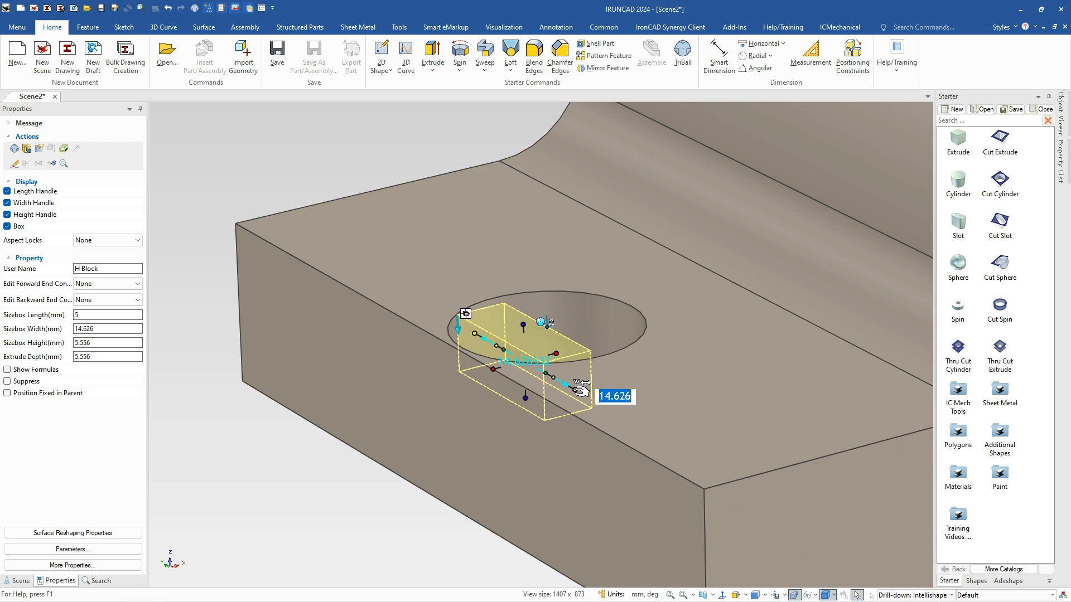
text(18)
key(Return)
click(499, 366)
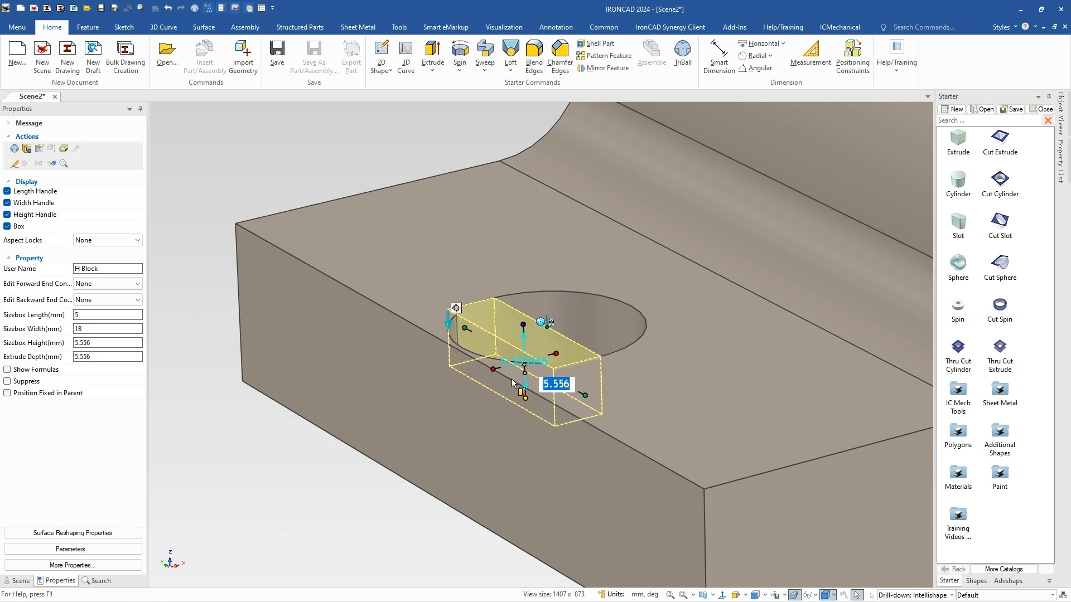
Extend the cut block outward past the flange's end to about 13 mm long and downward to about 20 mm deep
drag(495, 369, 419, 389)
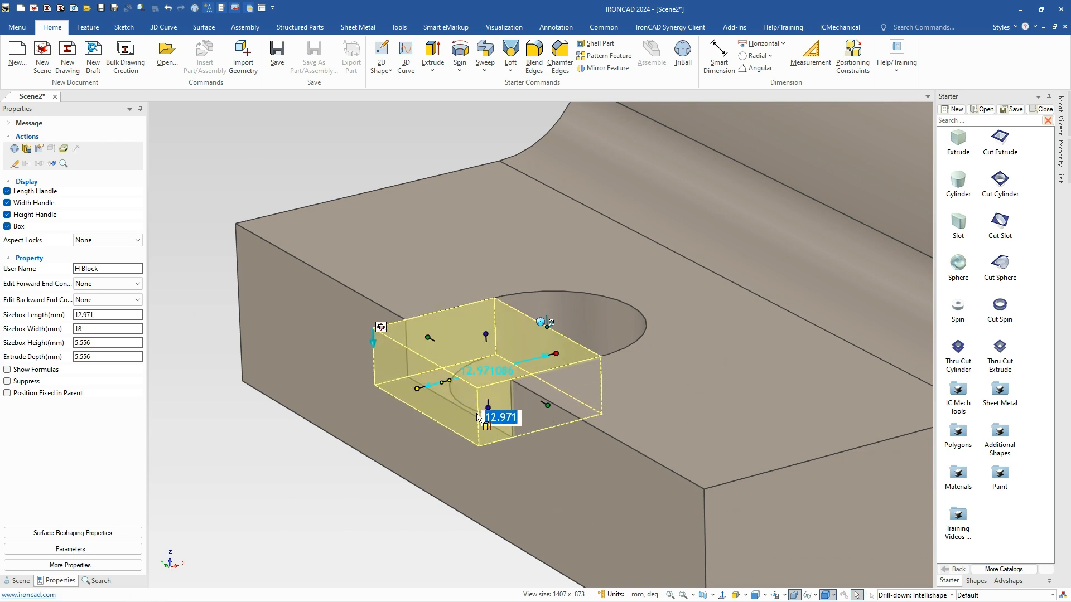
drag(486, 409, 488, 557)
click(297, 515)
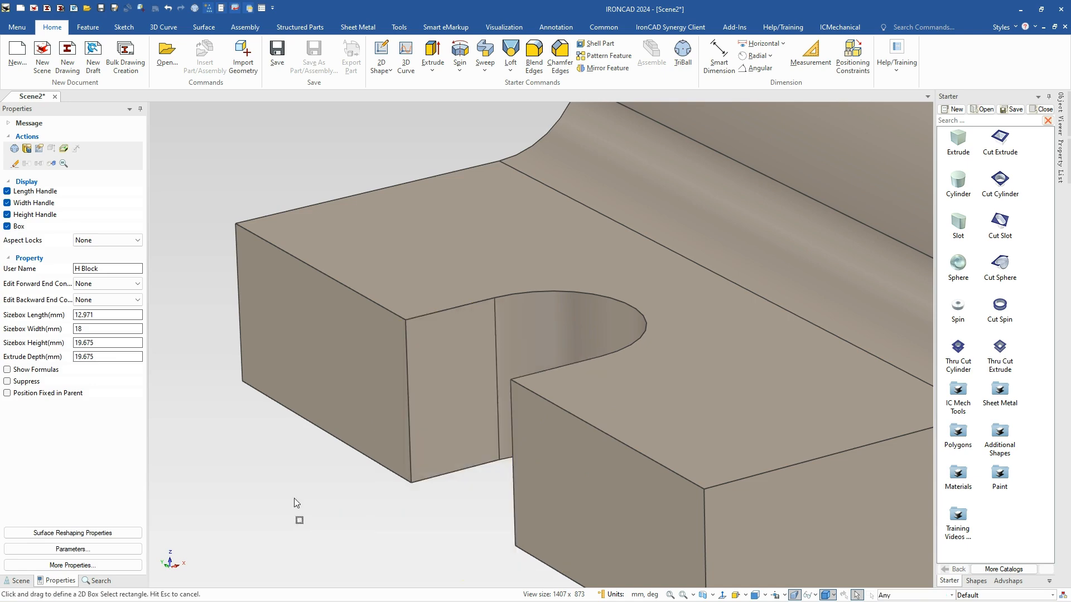
scroll(484, 386, down, 6)
scroll(681, 306, up, 2)
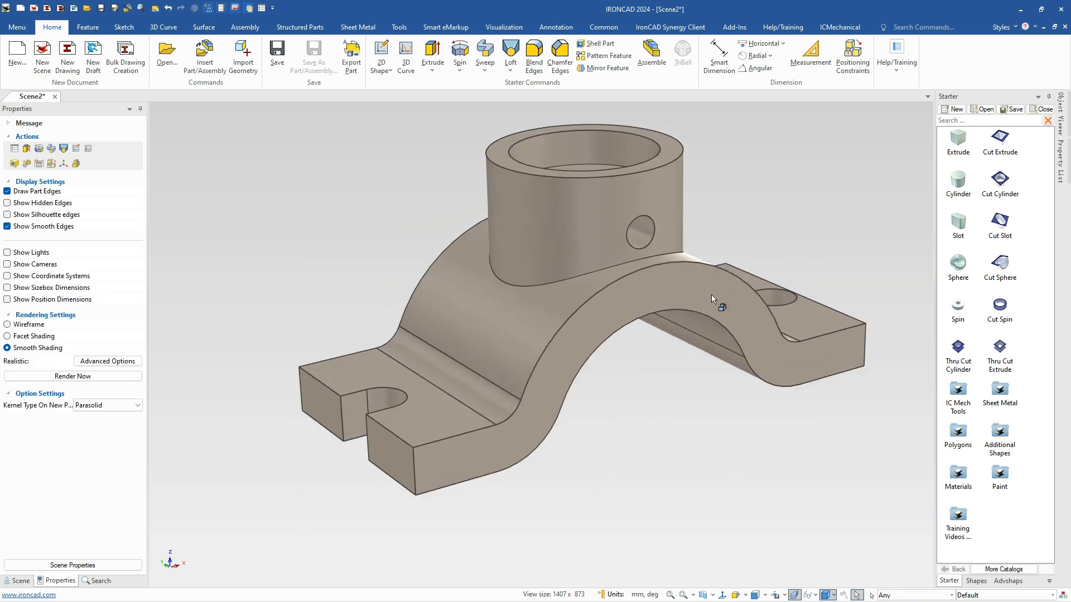
Detach the TriBall from the slot's cut block and reposition it at the middle of the part beneath the arch
click(360, 410)
click(357, 409)
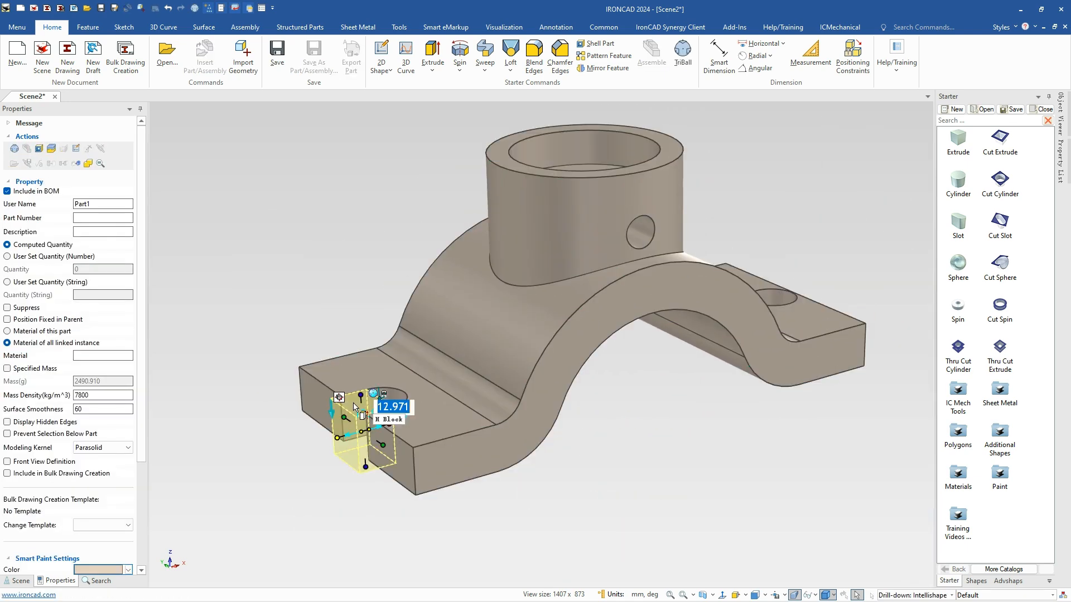
key(F10)
key(space)
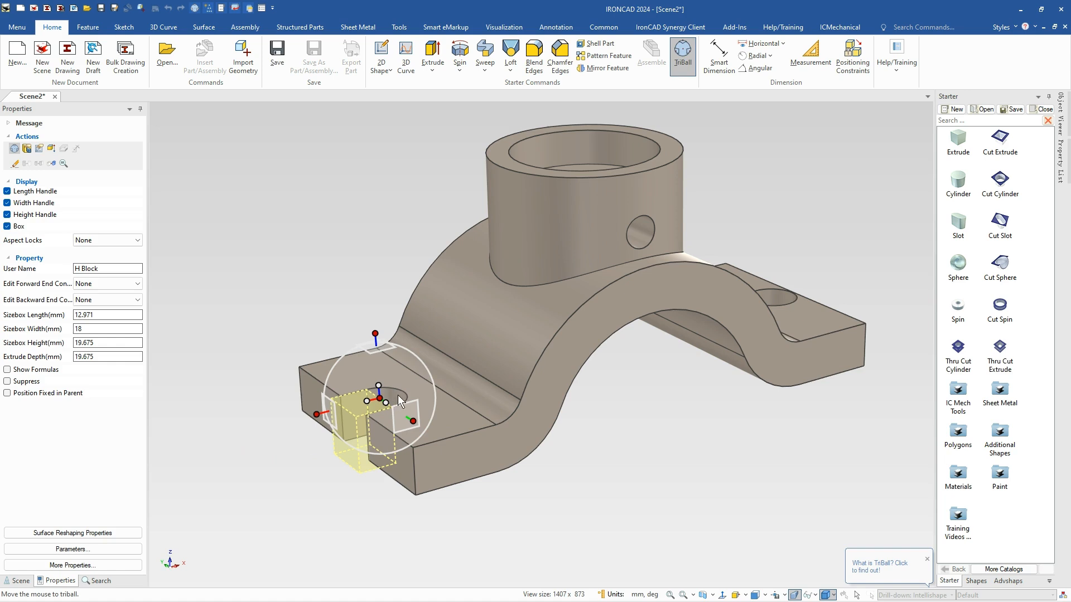
drag(381, 398, 453, 368)
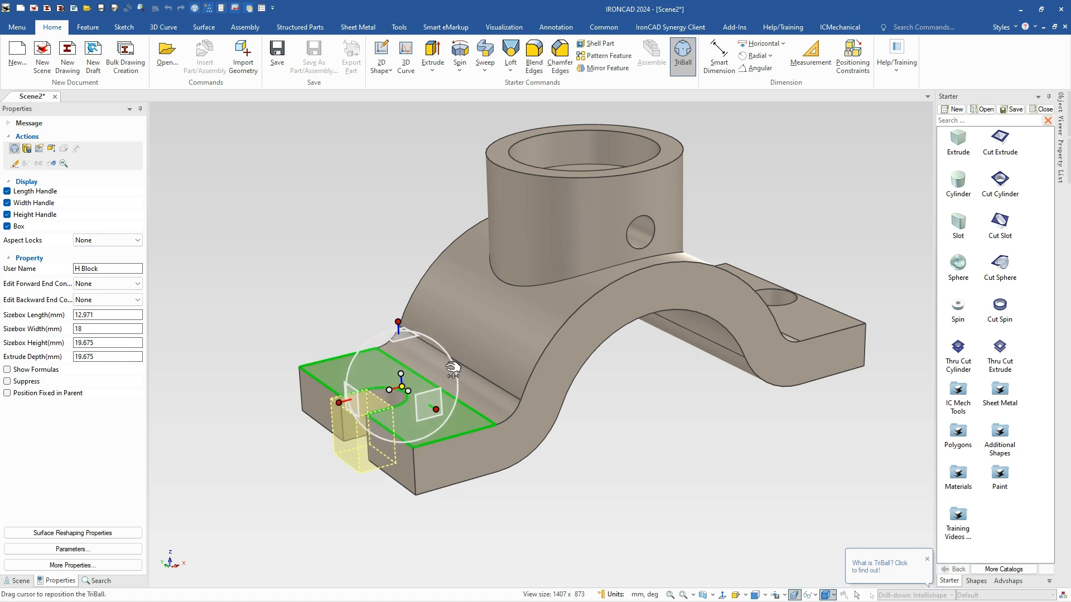
drag(453, 368, 555, 345)
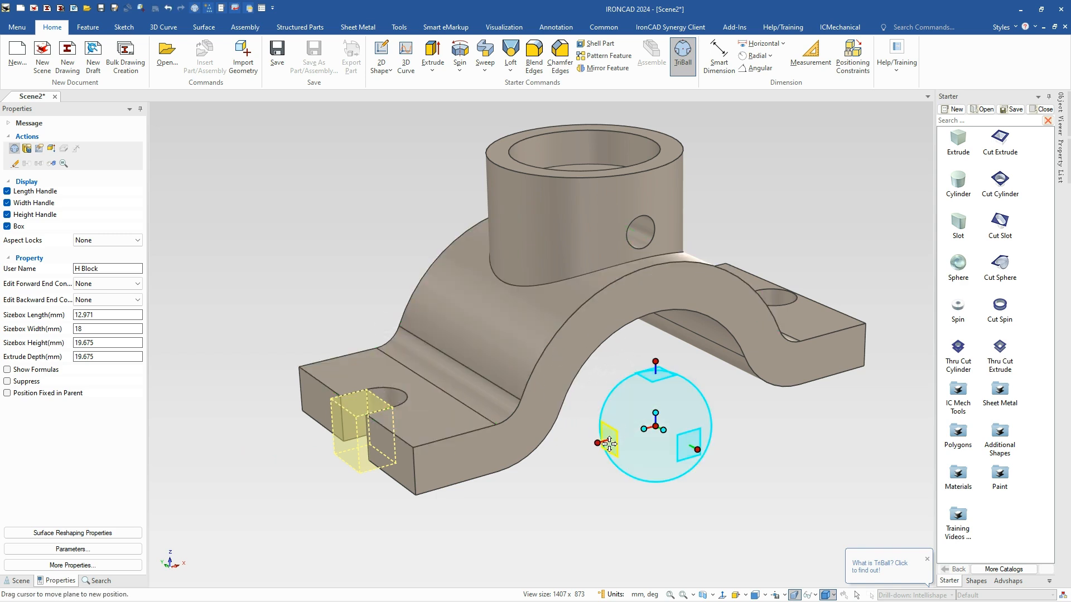
Mirror the slot's cut block along the part's length onto the opposite flange
right_click(650, 431)
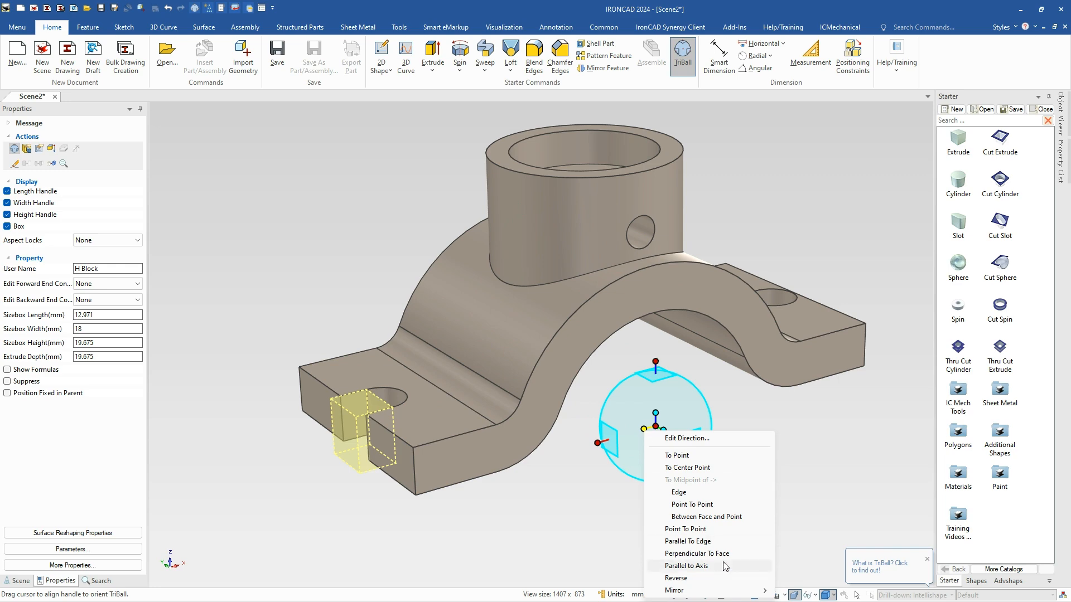
mouse_move(725, 590)
click(808, 578)
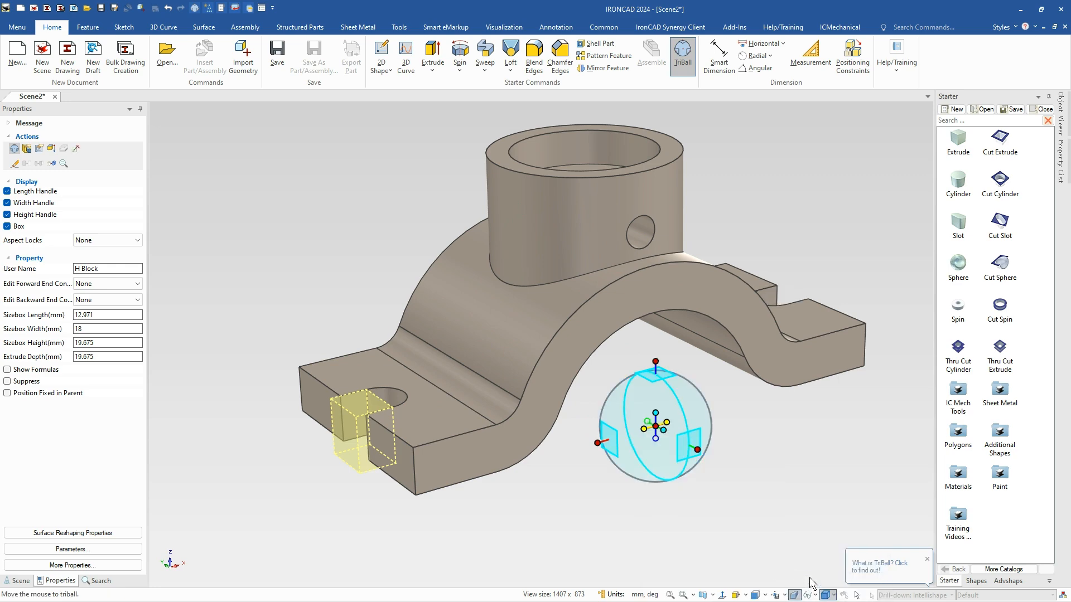
click(776, 491)
Start a constant blend on the front vertical corner edge of the front-left flange with a radius of 15 mm
middle_drag(776, 491, 546, 369)
scroll(547, 369, up, 1)
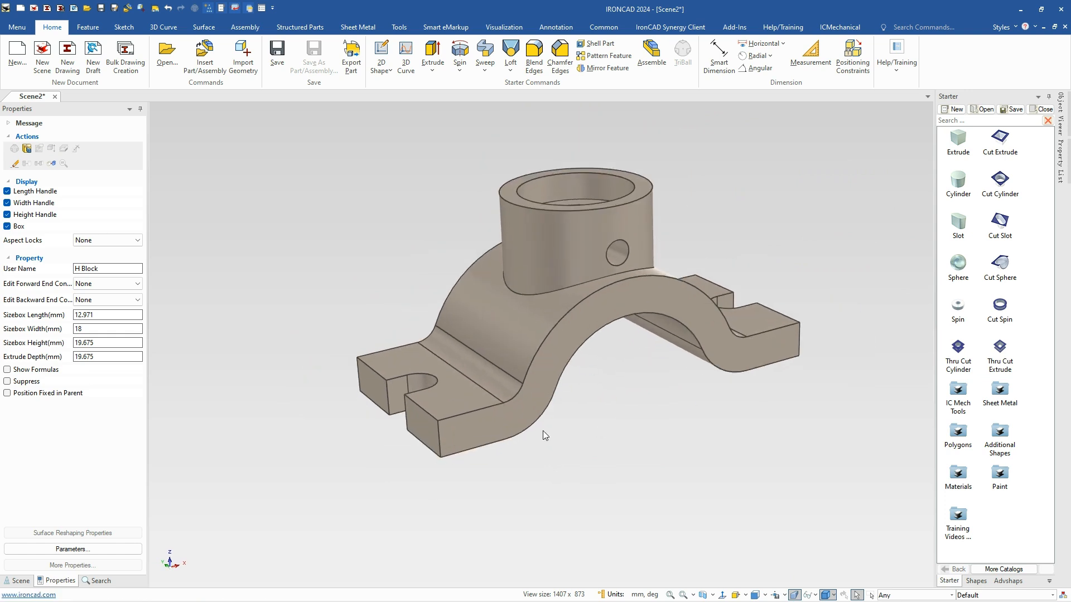
scroll(504, 414, up, 1)
scroll(661, 383, up, 1)
middle_drag(634, 382, 628, 394)
scroll(656, 379, down, 2)
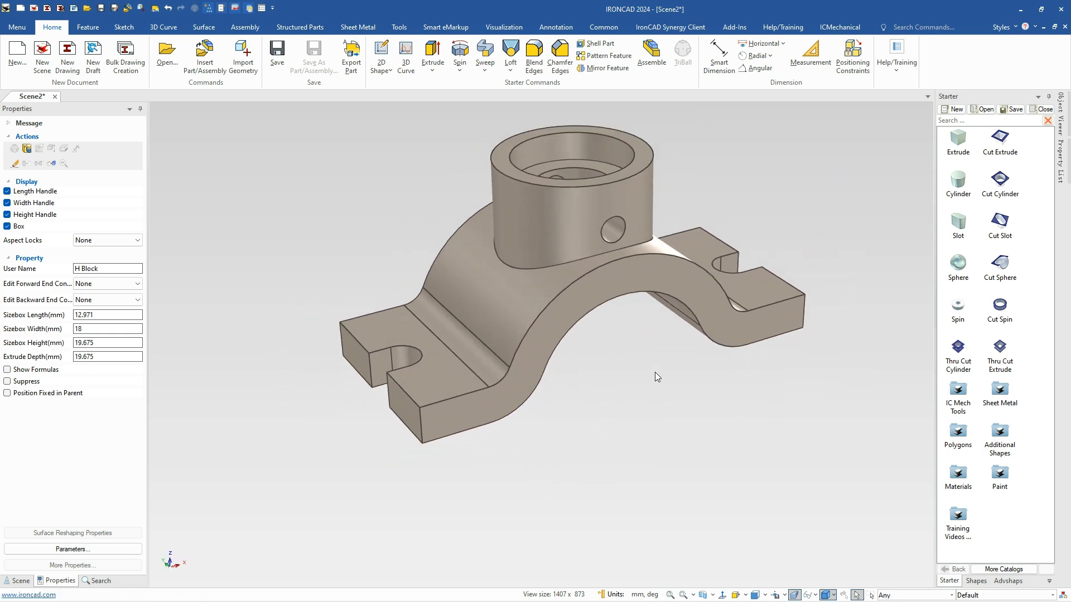
click(421, 424)
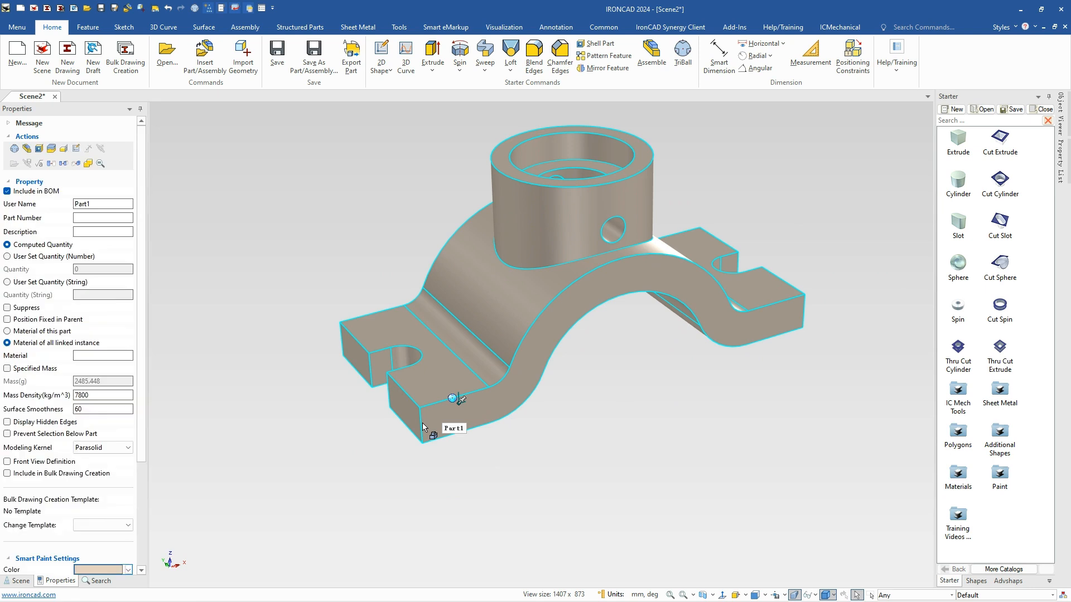
click(421, 424)
click(422, 425)
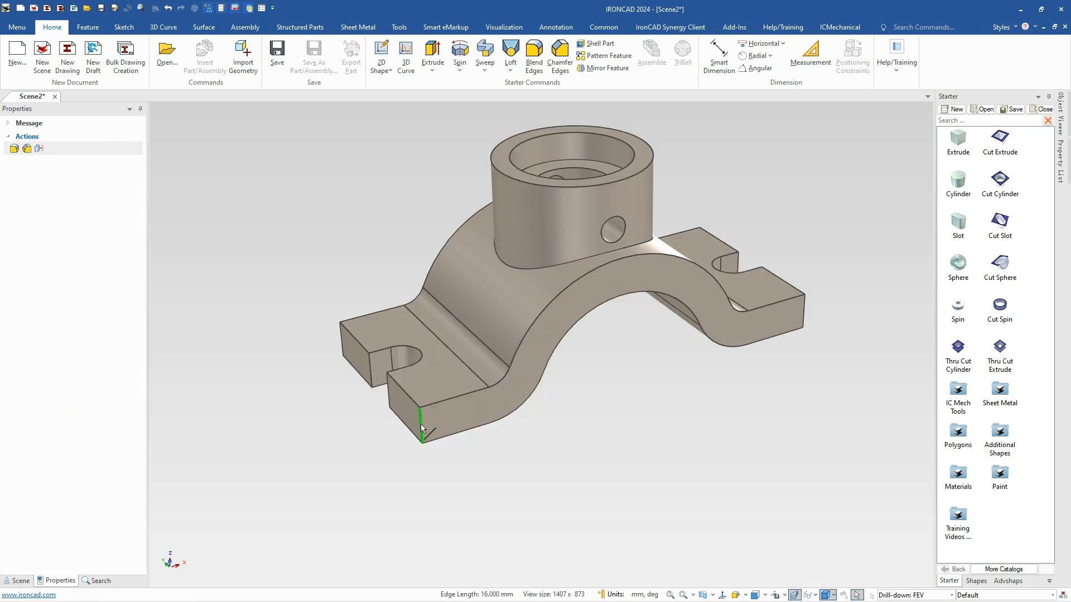
right_click(421, 429)
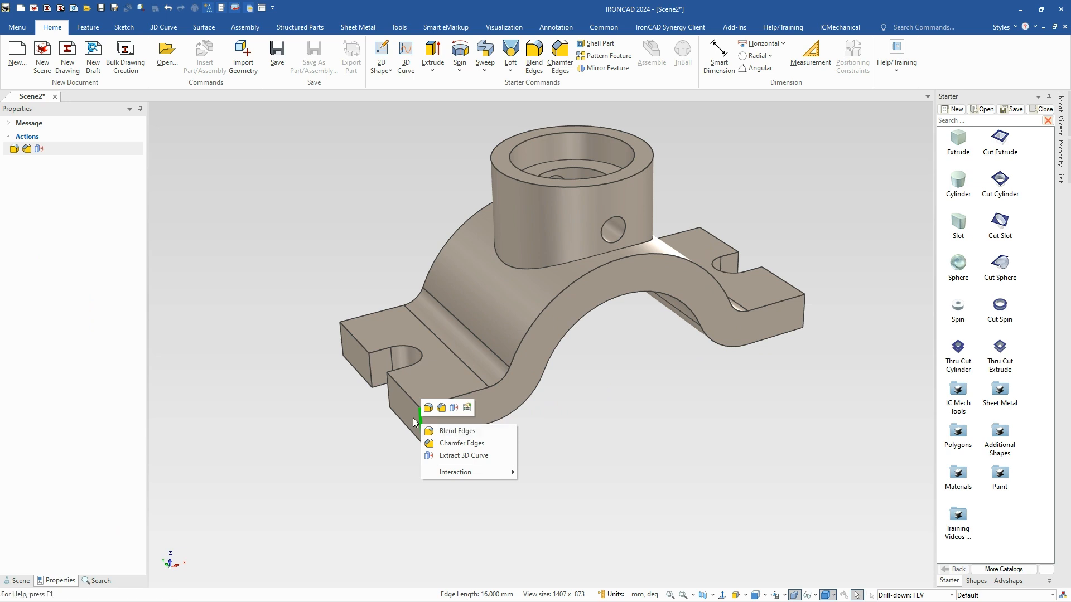
click(457, 432)
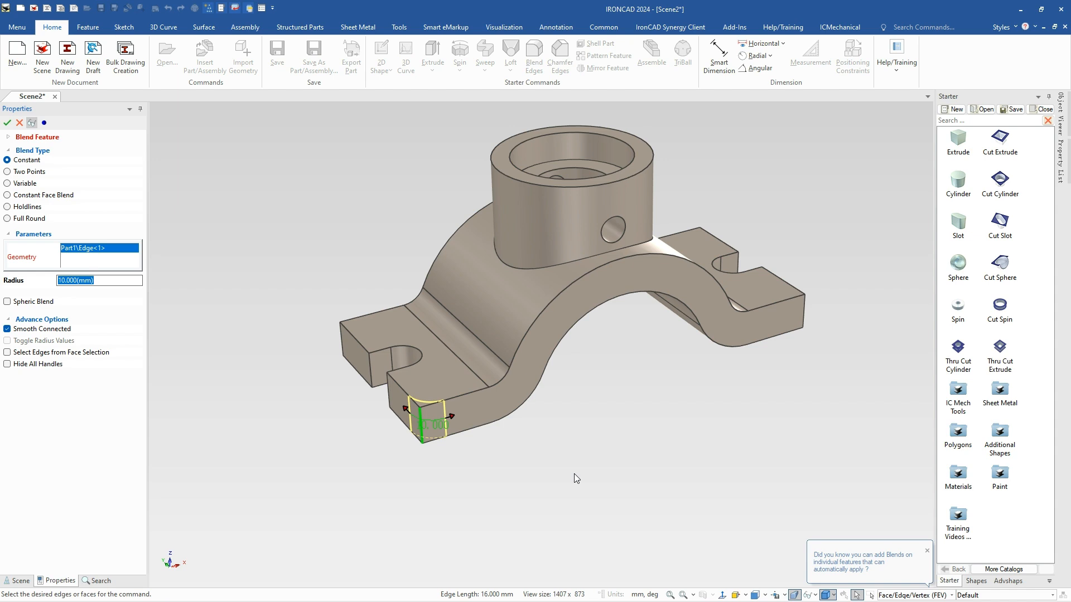
text(15)
key(Return)
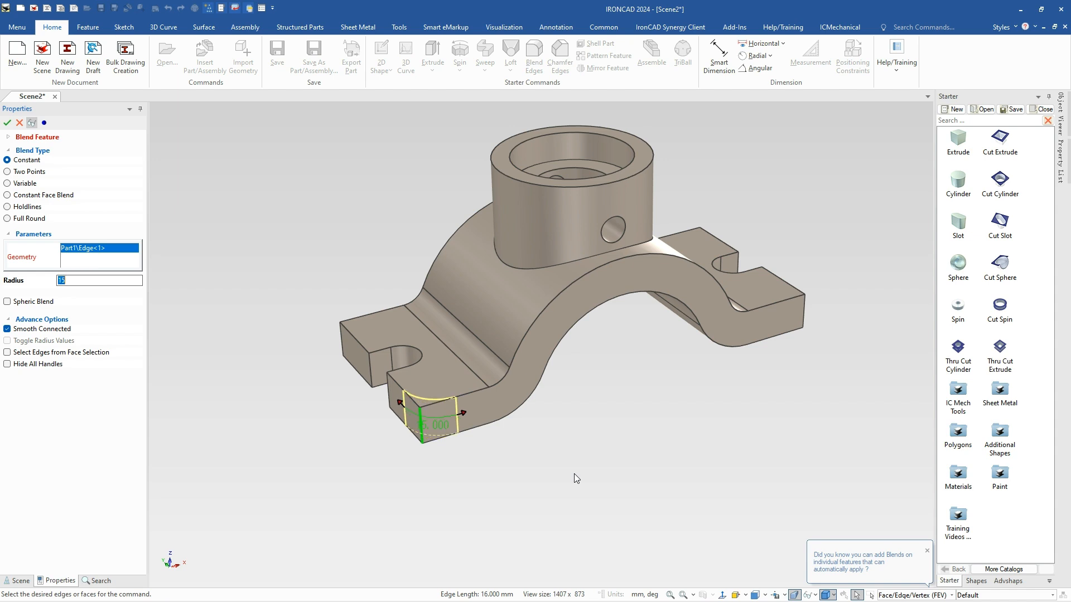
Add the other three outer vertical corner edges of the two flanges to the 15 mm constant blend and apply it
click(341, 339)
click(804, 314)
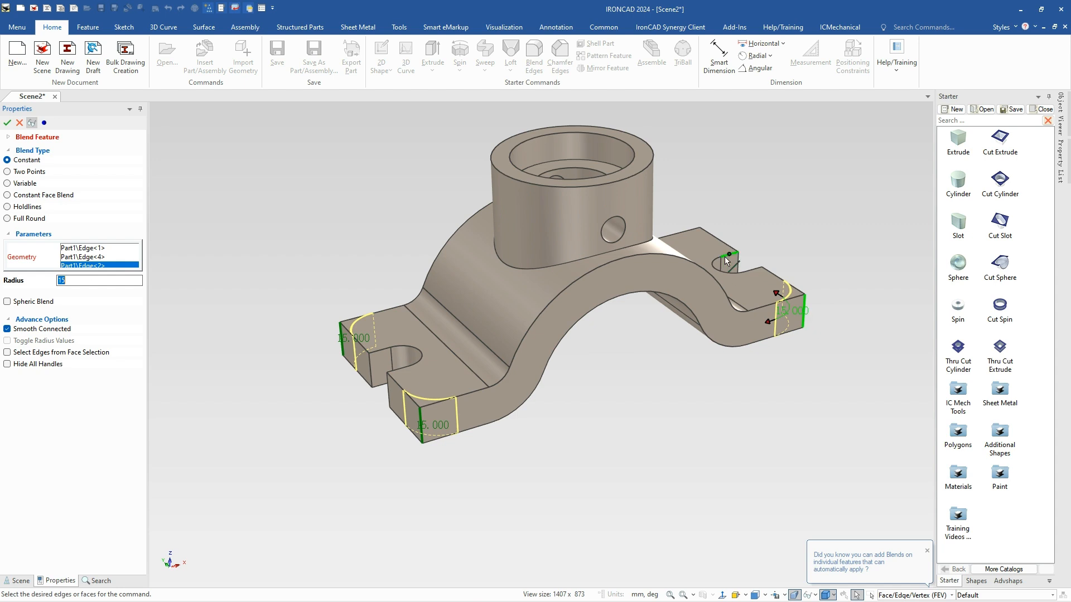
middle_click(699, 238)
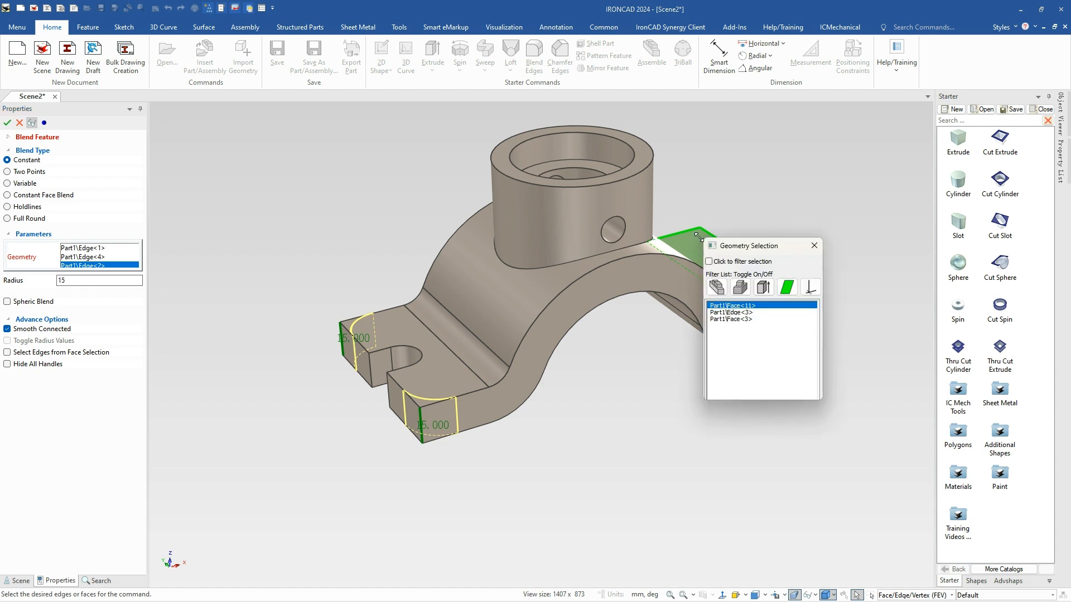
click(736, 313)
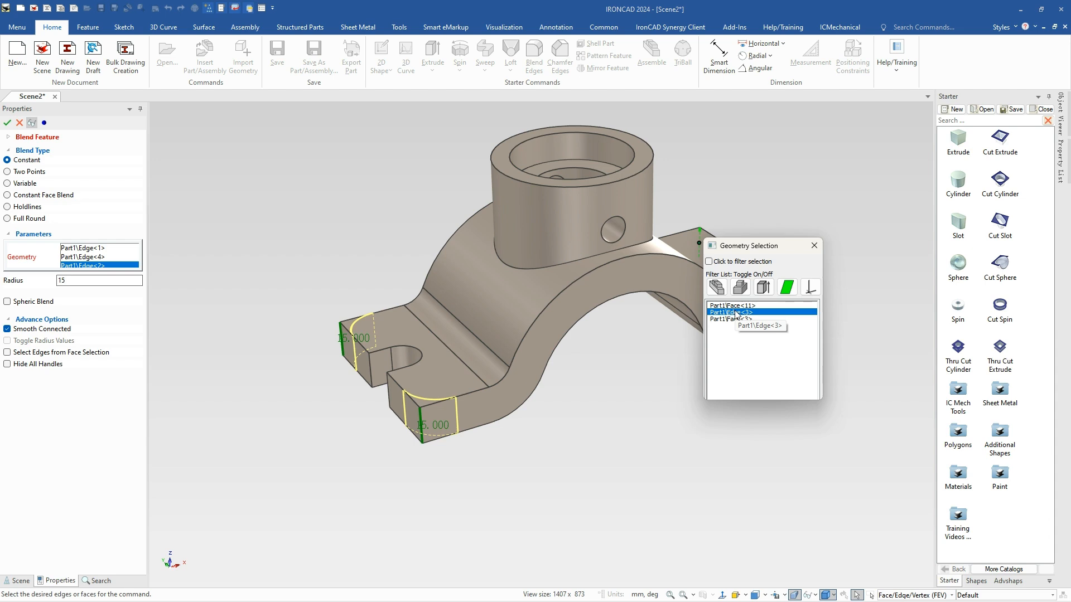
click(736, 312)
right_click(662, 405)
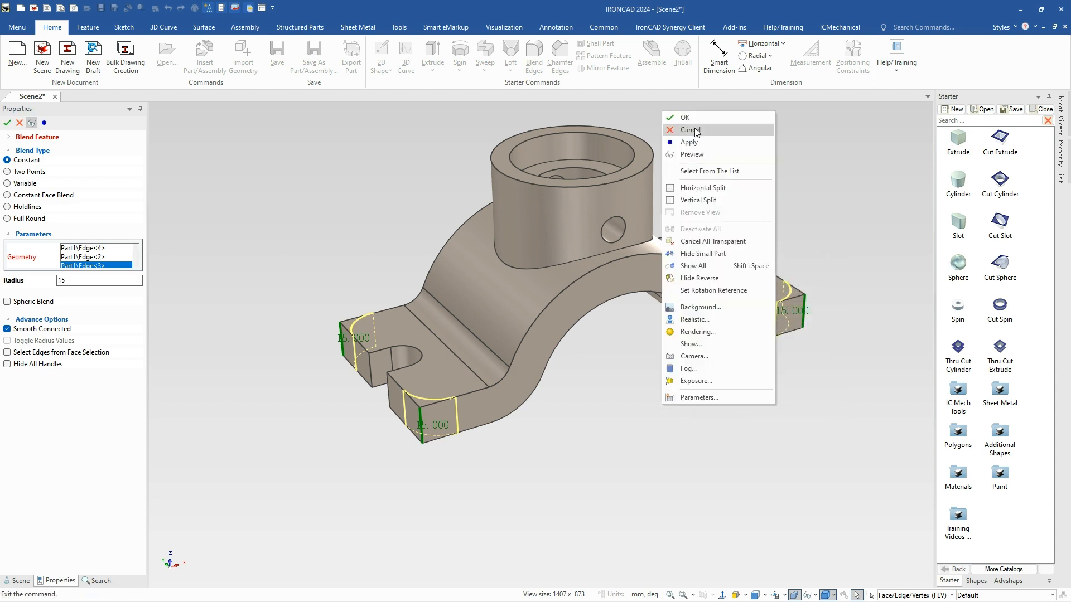
click(692, 131)
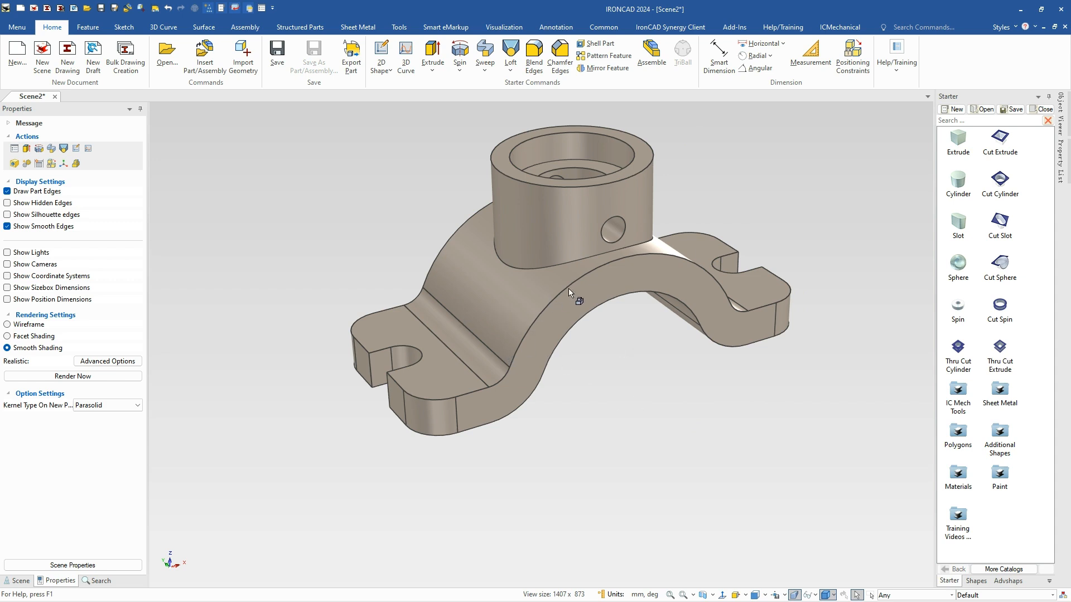
Set the whole part's mass density to 2700 kg/m^3
scroll(598, 281, down, 1)
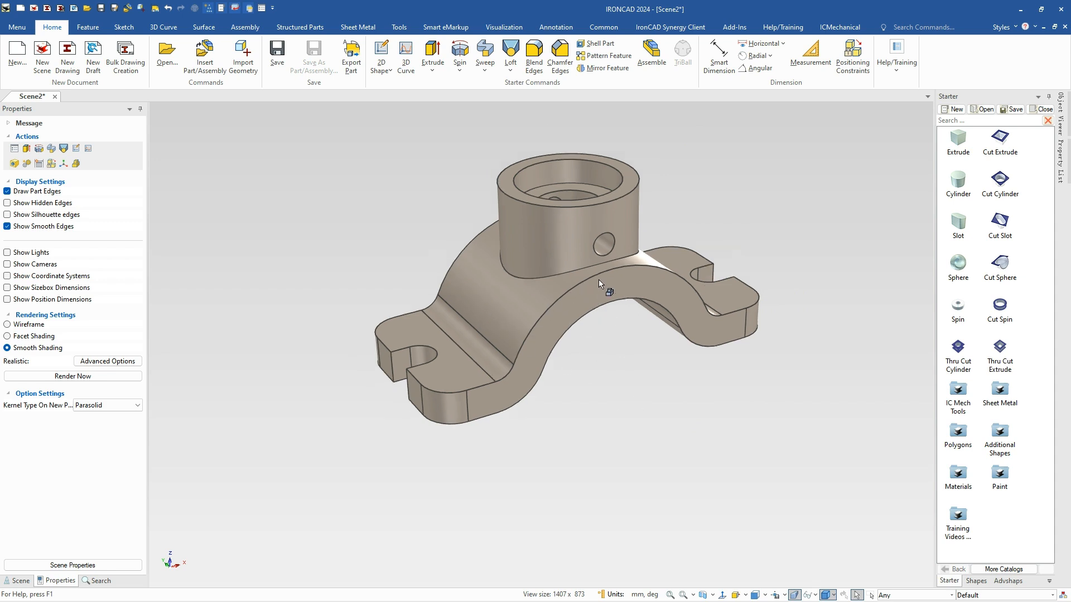
scroll(598, 281, up, 2)
click(541, 323)
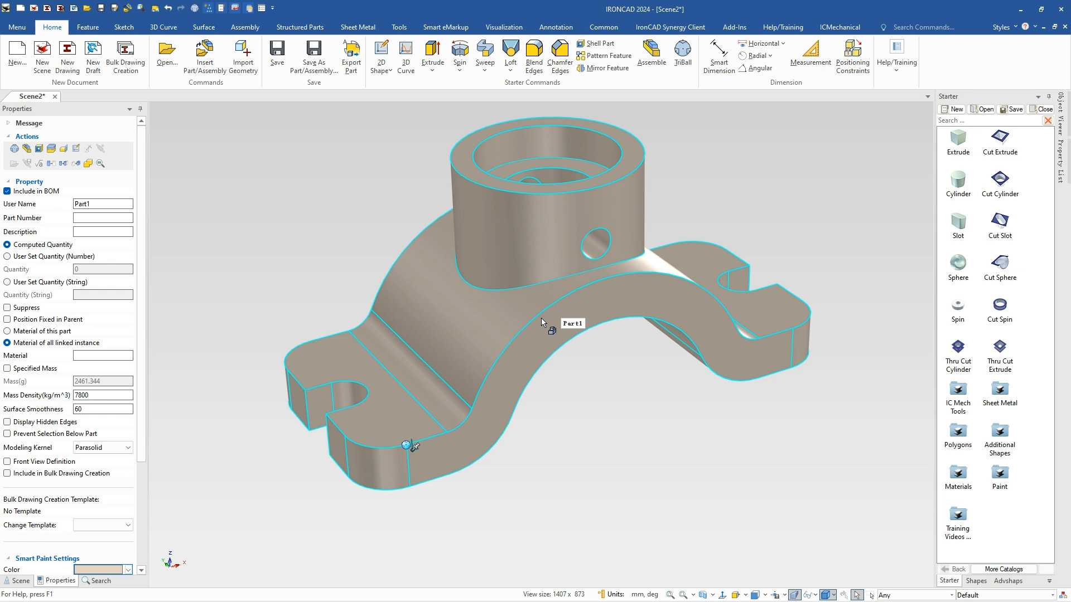
click(103, 396)
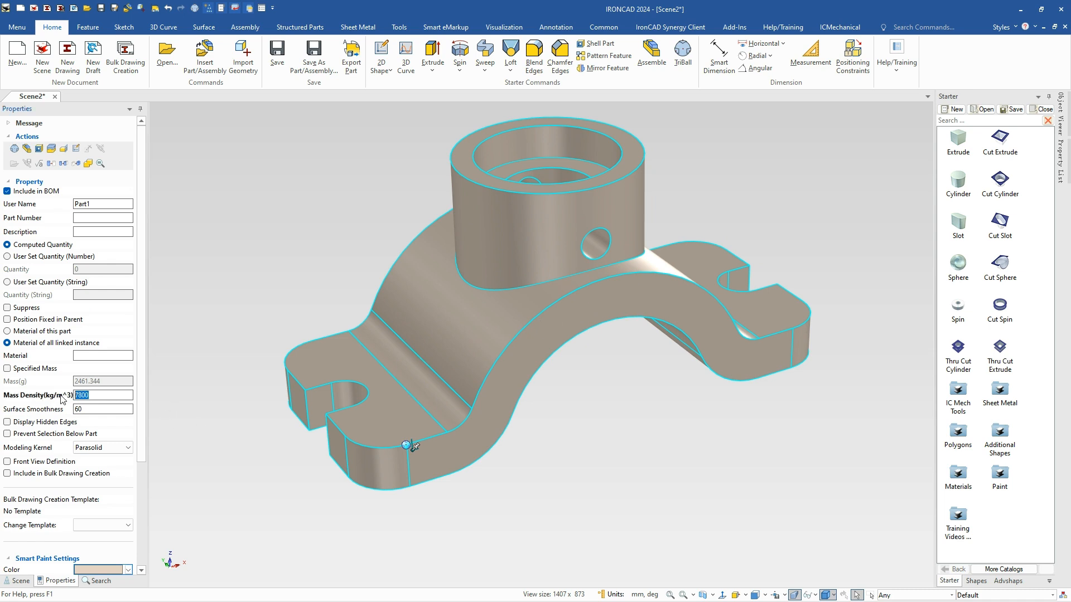
text(2700)
key(Return)
click(578, 417)
Paint the whole part a solid purple with SmartPaint
middle_drag(716, 419, 700, 395)
right_click(508, 316)
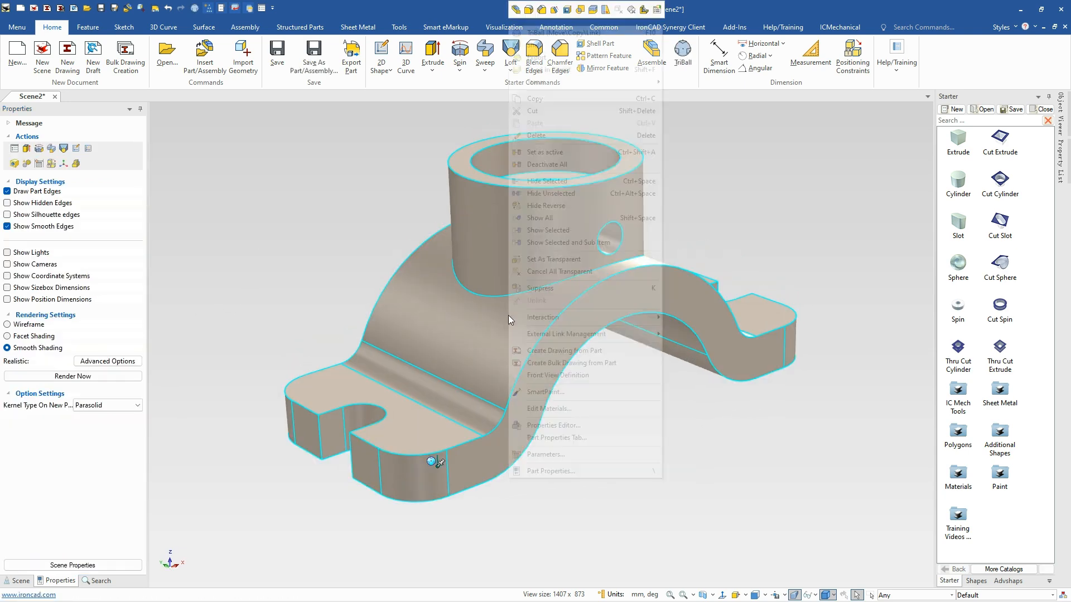
click(554, 392)
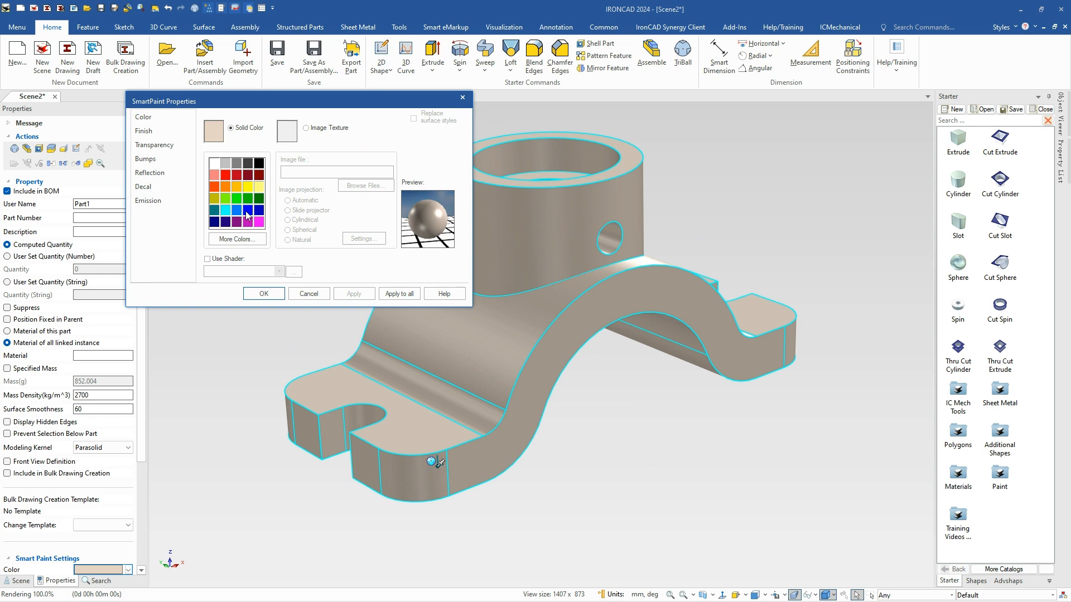
click(248, 222)
click(264, 294)
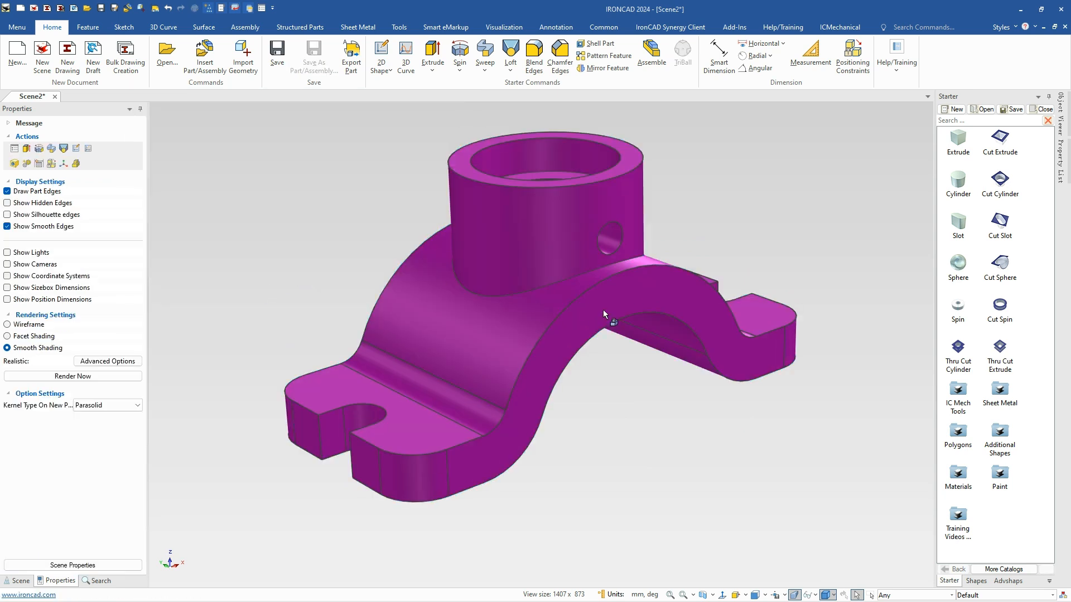